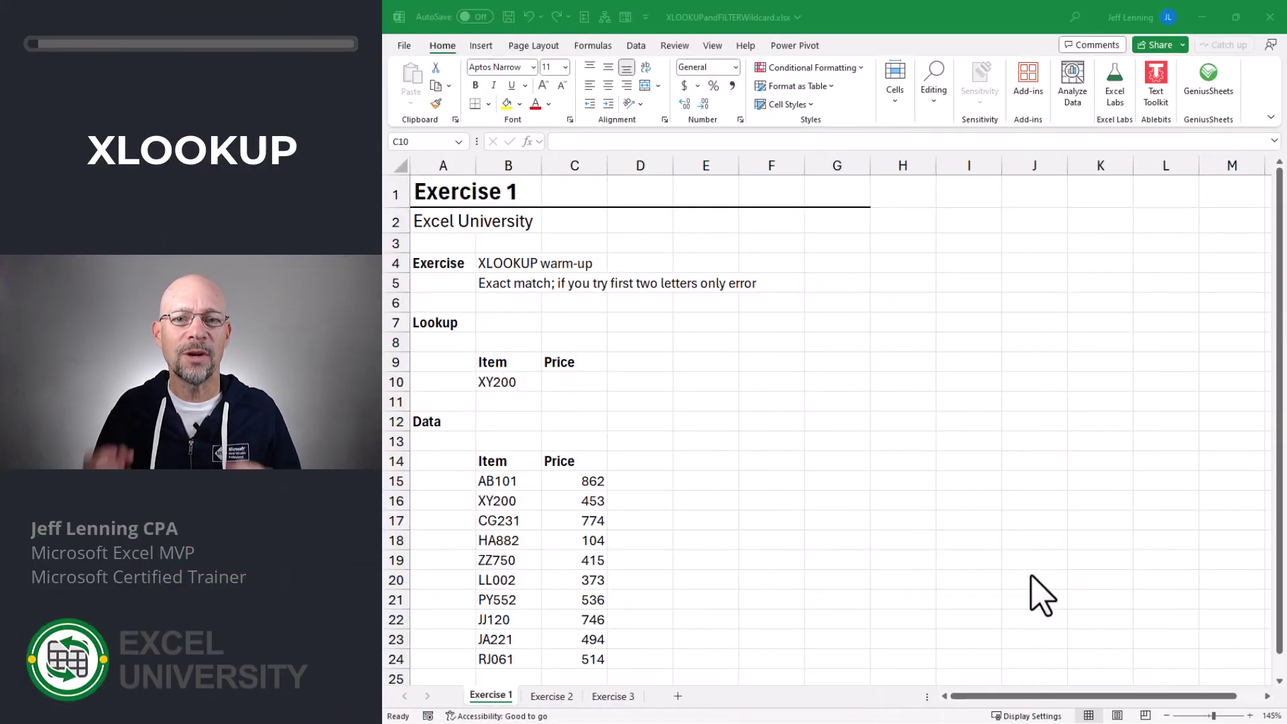
Enter =XLOOKUP(B10,B15:B24,C15:C24) in C10 so XY200 returns the price 453.
{"action": "type", "text": "=XLOOKUP("}
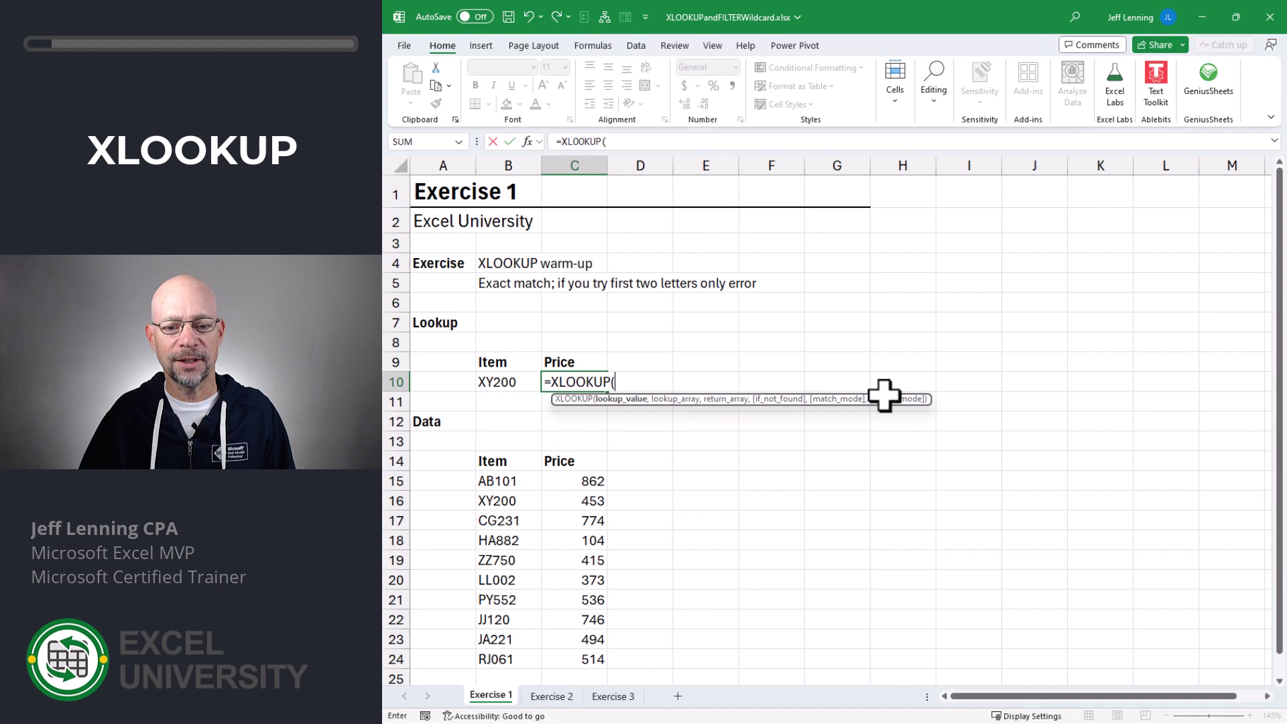
{"action": "left_click", "coordinate": [517, 382]}
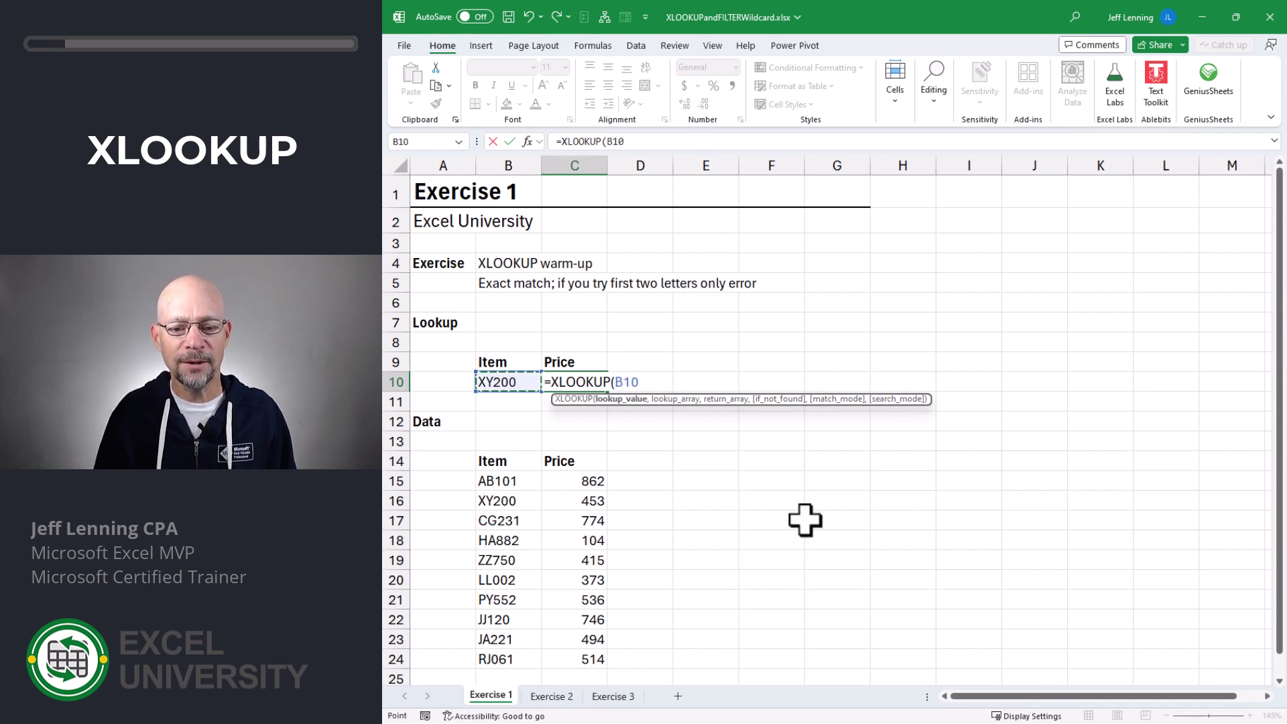
{"action": "type", "text": ","}
{"action": "left_click_drag", "start_coordinate": [505, 486], "coordinate": [515, 653]}
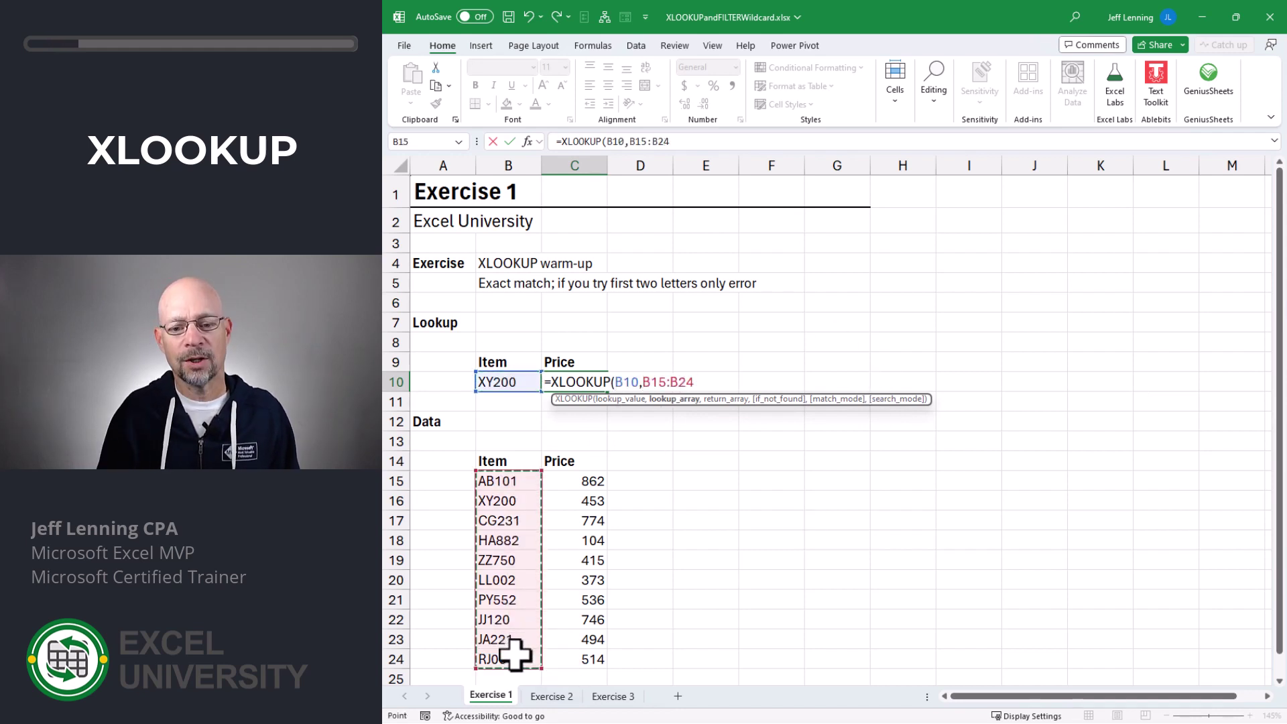
{"action": "type", "text": ","}
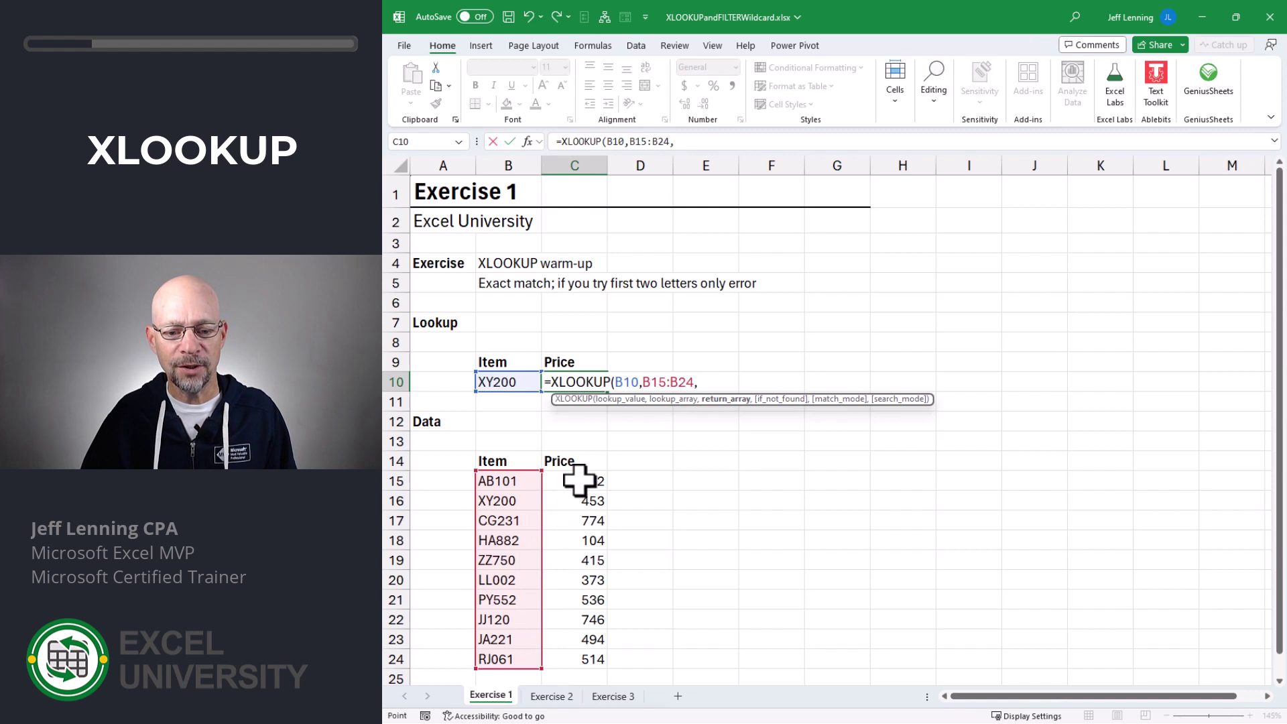
{"action": "left_click_drag", "start_coordinate": [578, 480], "coordinate": [583, 653]}
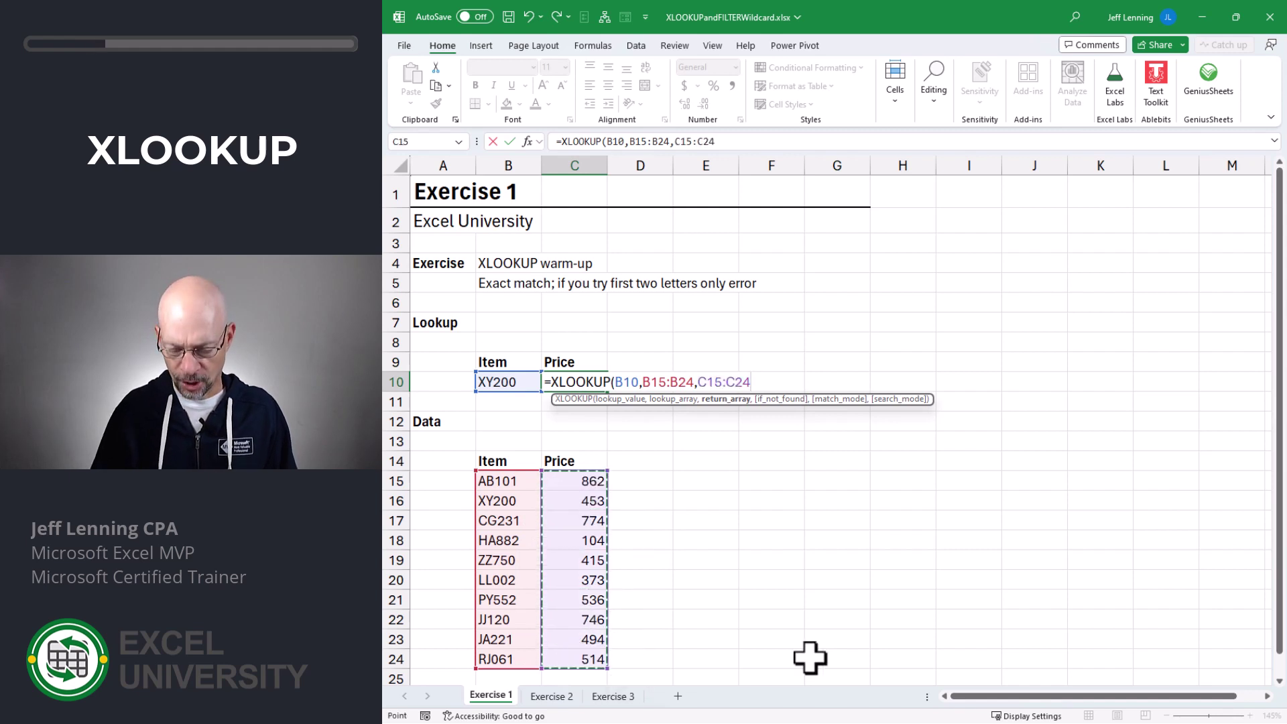
{"action": "type", "text": ")"}
{"action": "key", "text": "Return"}
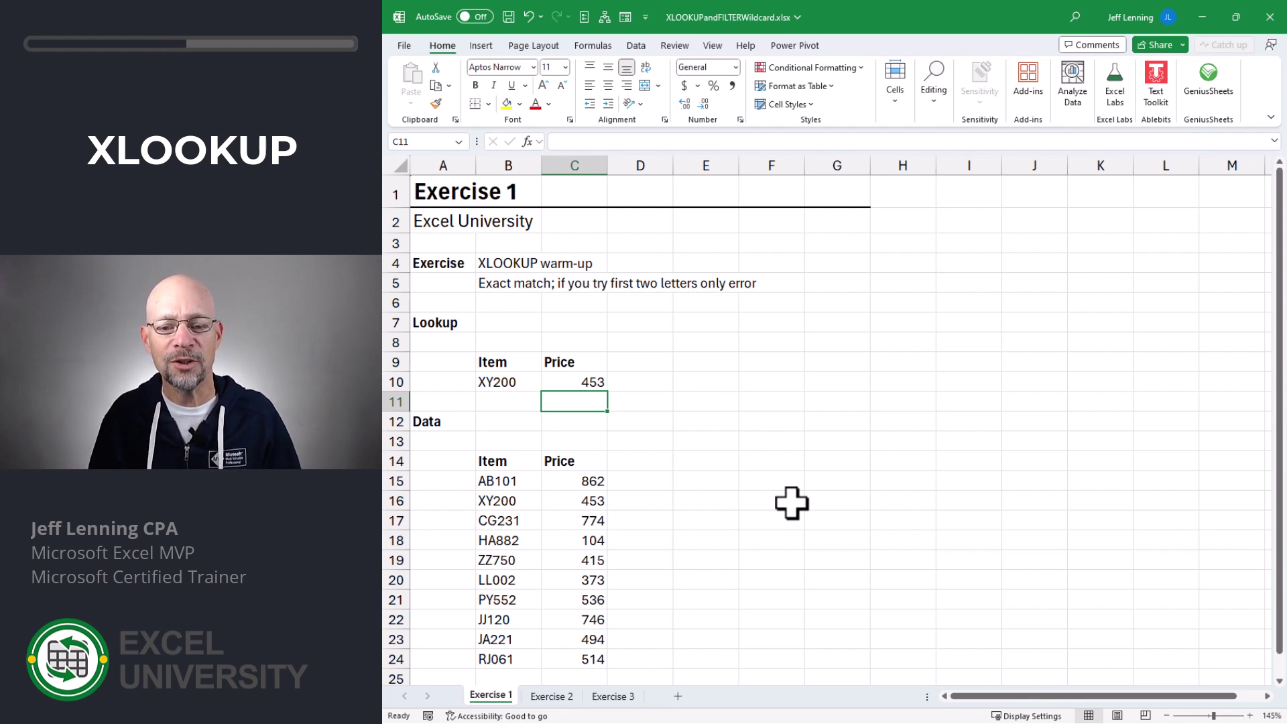
Replace XY200 in B10 with XY, making C10's exact-match lookup show #N/A.
{"action": "key", "text": "Up"}
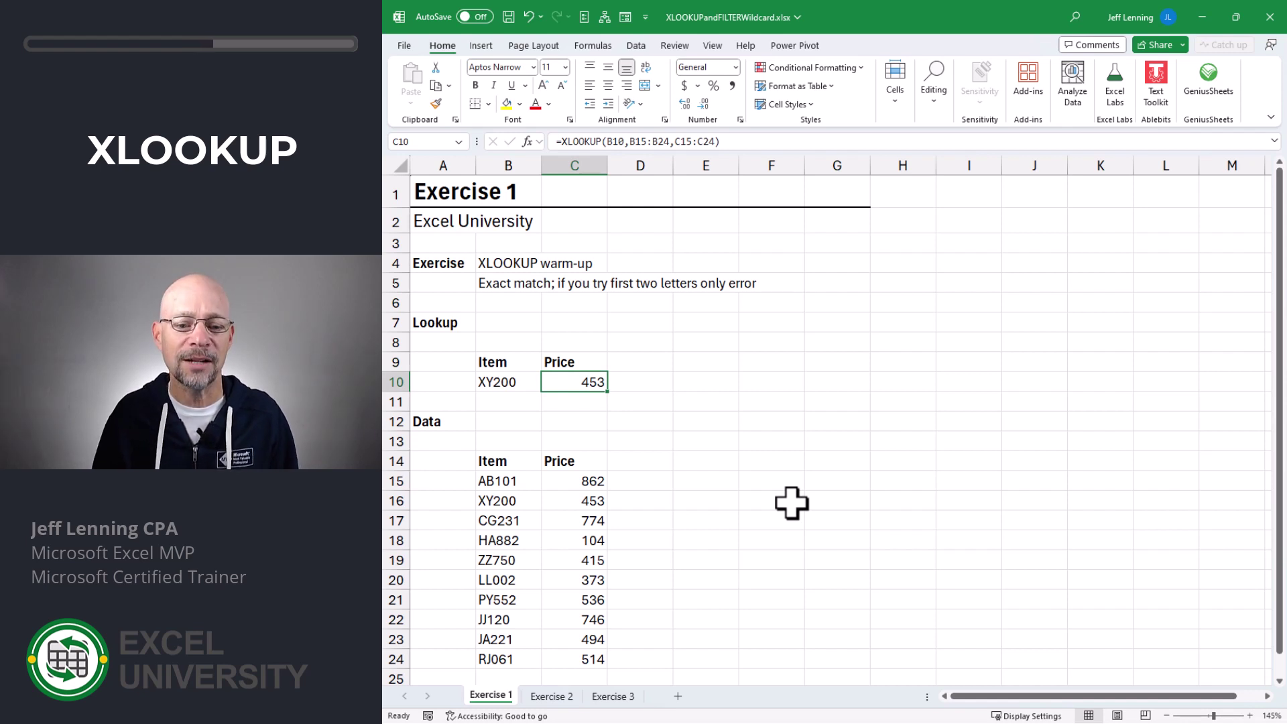
{"action": "key", "text": "Left"}
{"action": "type", "text": "X"}
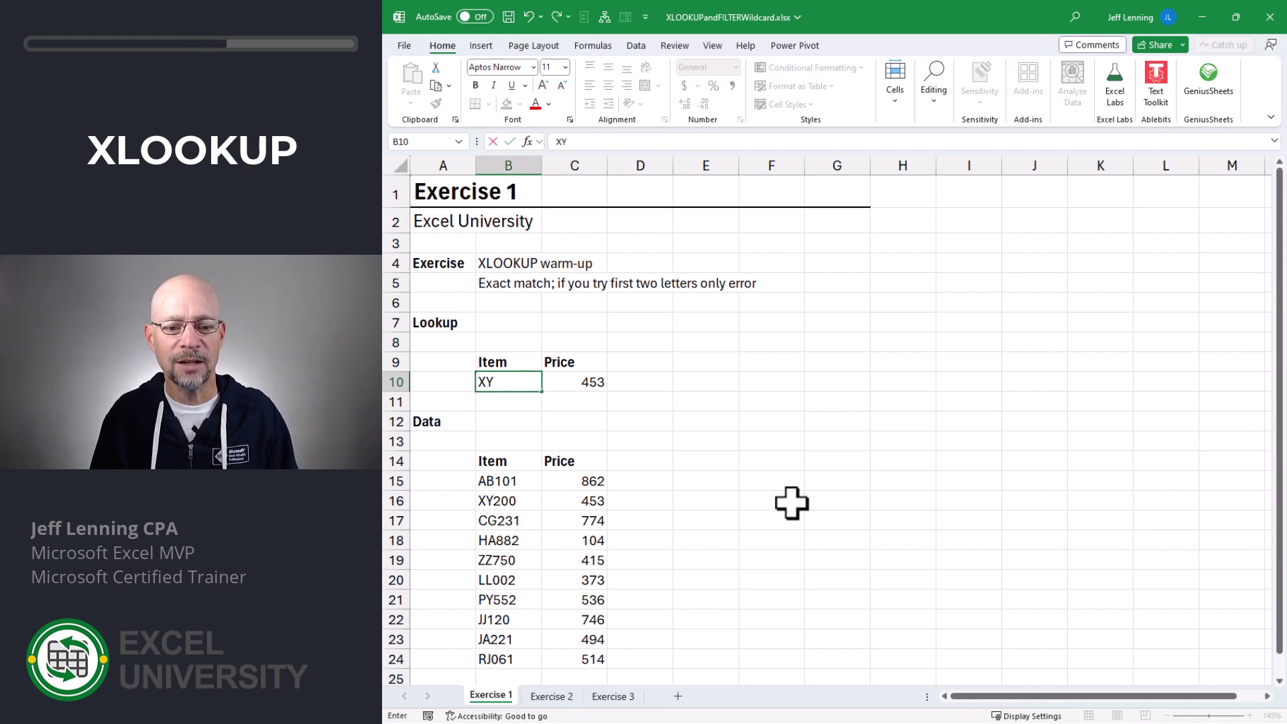
{"action": "key", "text": "Return"}
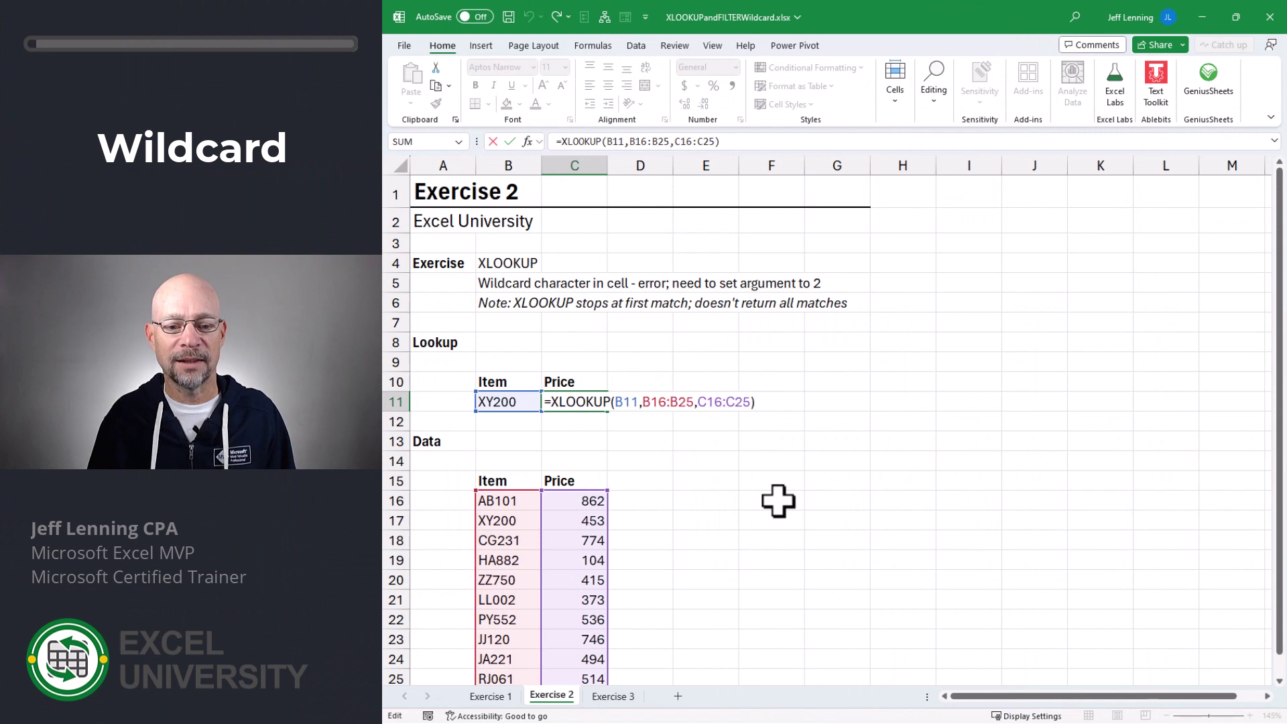
Set the Exercise 2 lookup item in B11 to XY, then edit it to XY*.
{"action": "key", "text": "ctrl+Return"}
{"action": "key", "text": "Left"}
{"action": "type", "text": "XY"}
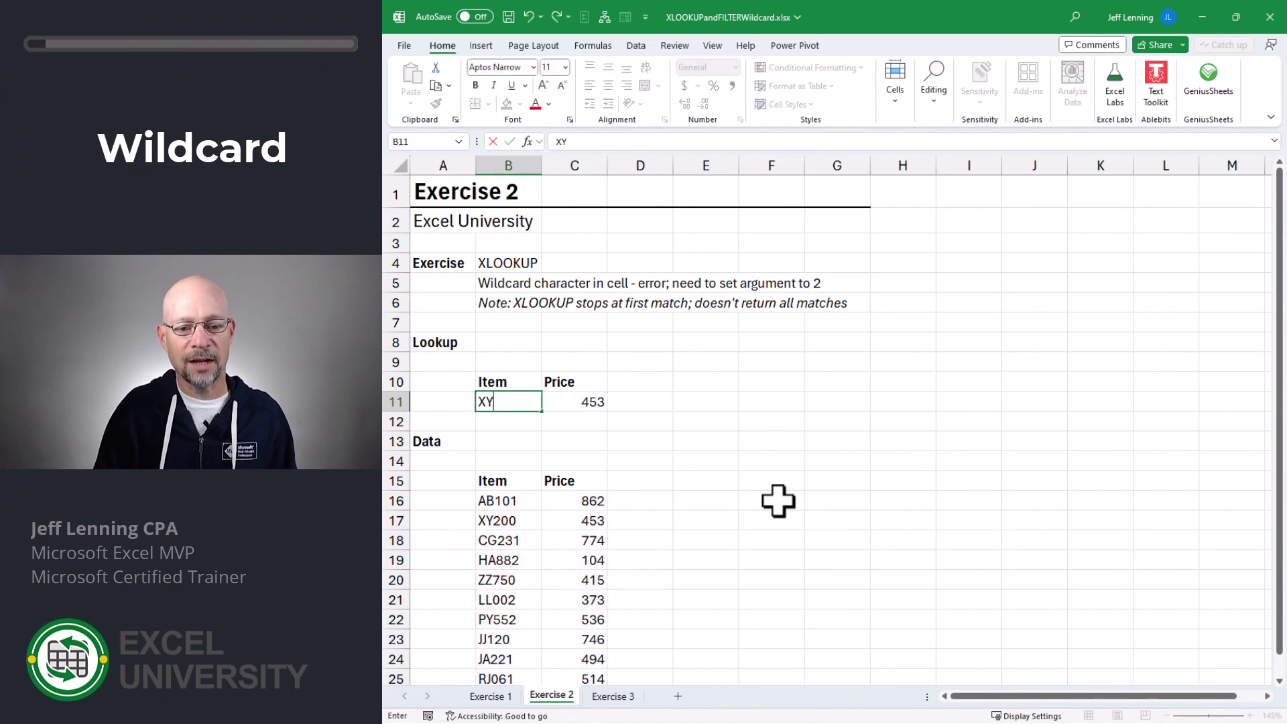
{"action": "key", "text": "Return"}
{"action": "key", "text": "Up"}
{"action": "key", "text": "F2"}
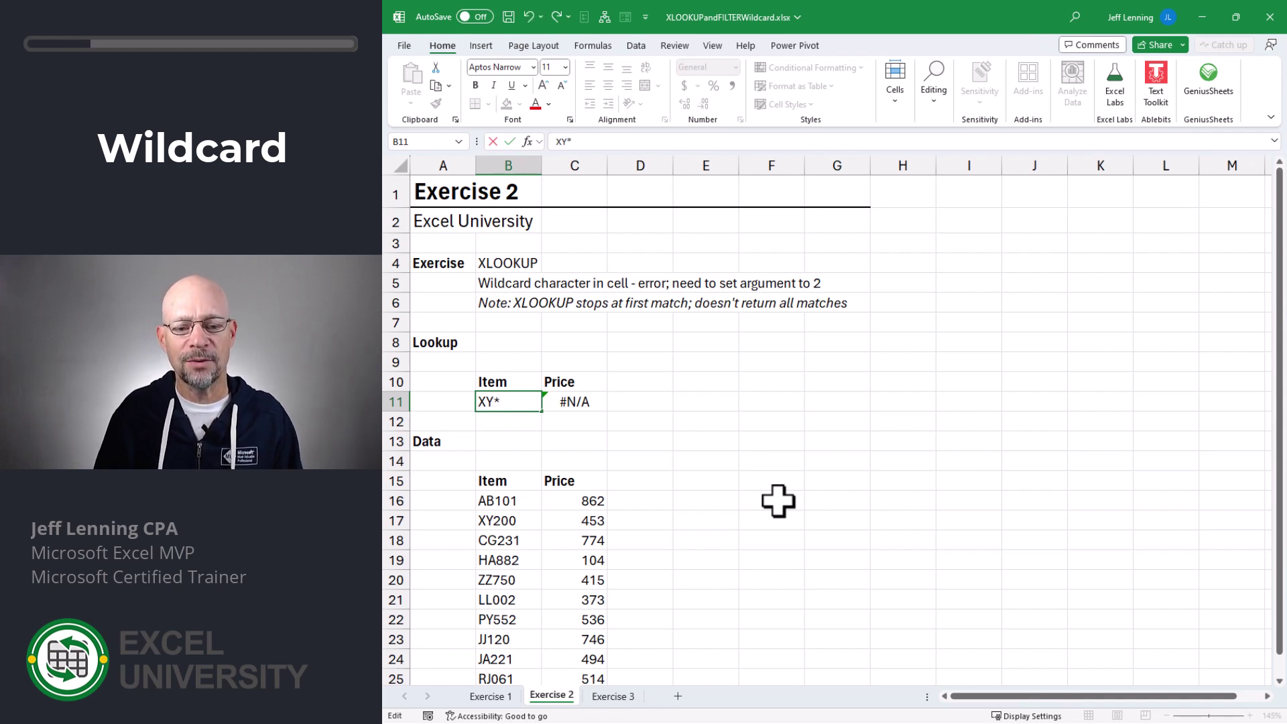
{"action": "type", "text": "*"}
{"action": "key", "text": "Return"}
Check C11's #N/A formula, then reopen it and remove its closing parenthesis.
{"action": "key", "text": "Up"}
{"action": "key", "text": "Right"}
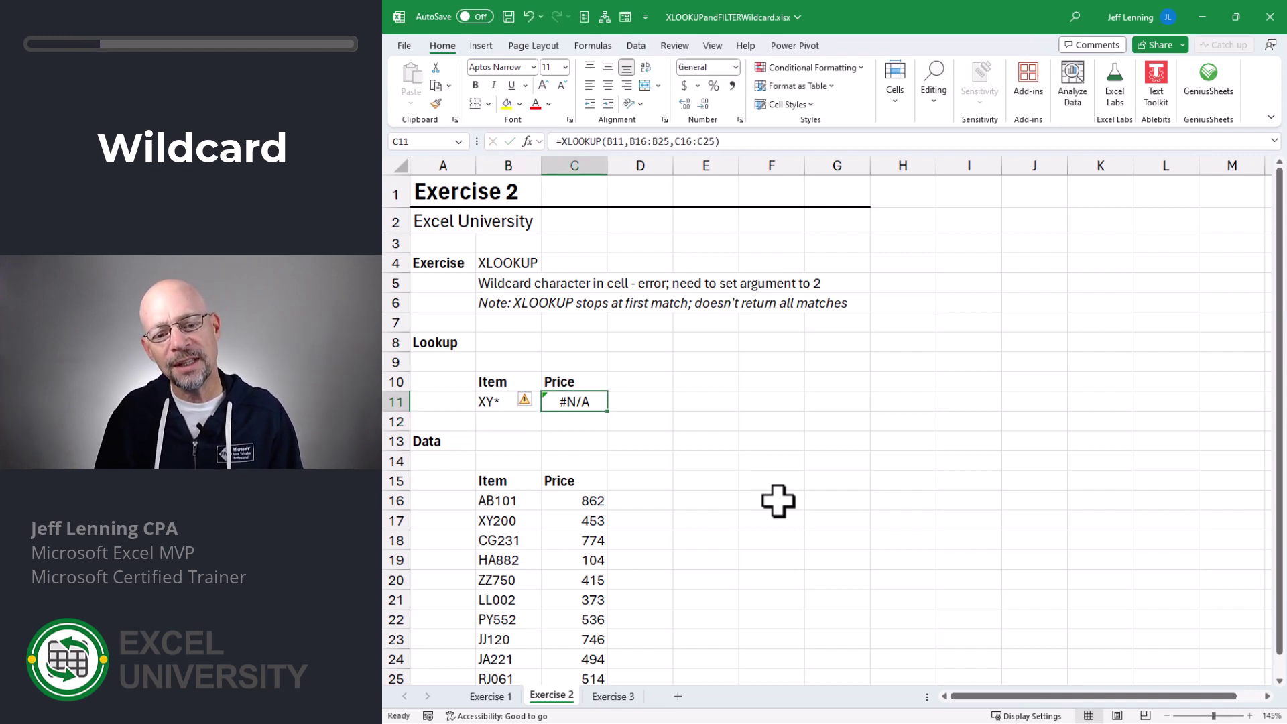
{"action": "key", "text": "F2"}
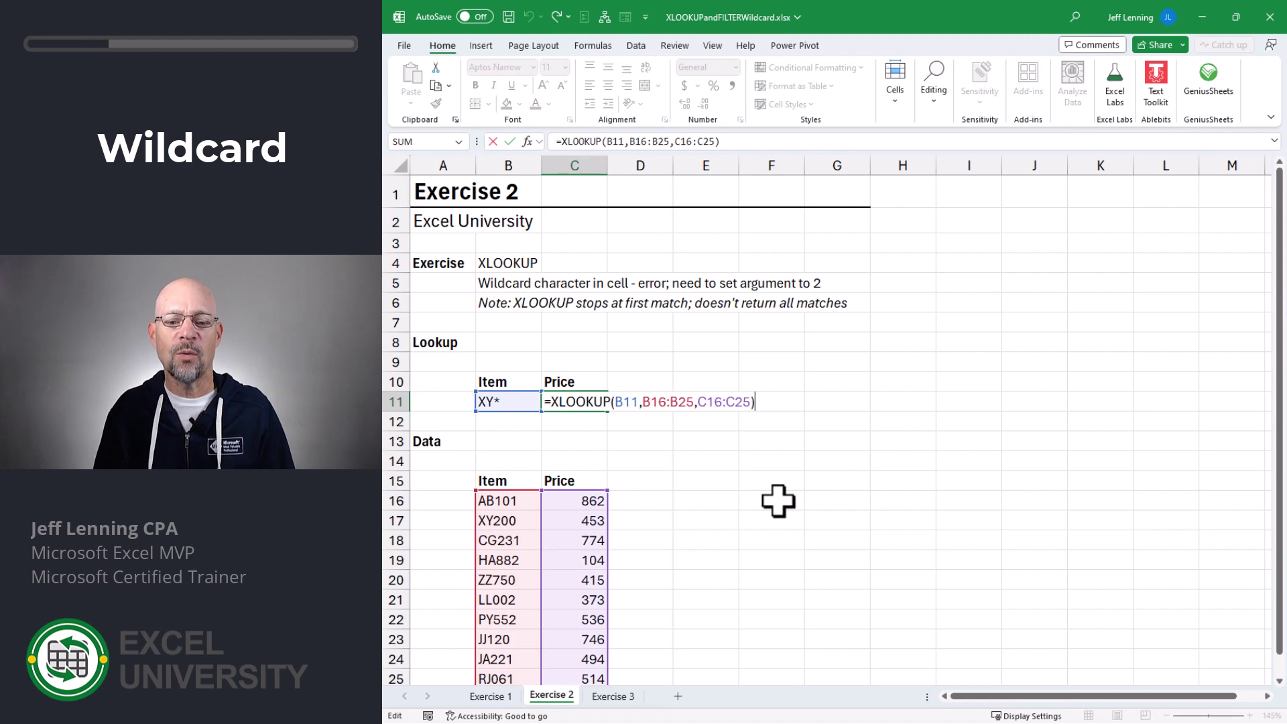
{"action": "key", "text": "Escape"}
{"action": "key", "text": "Left"}
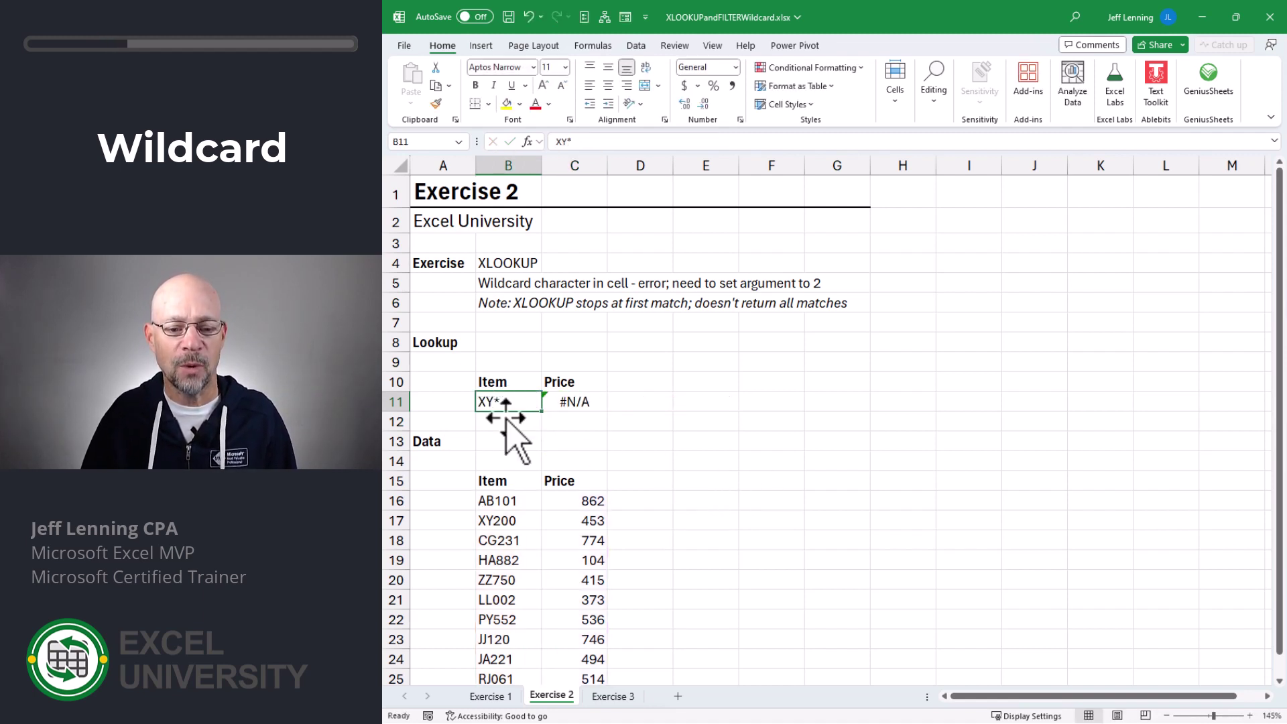
{"action": "left_click", "coordinate": [575, 398]}
{"action": "key", "text": "F2"}
{"action": "key", "text": "BackSpace"}
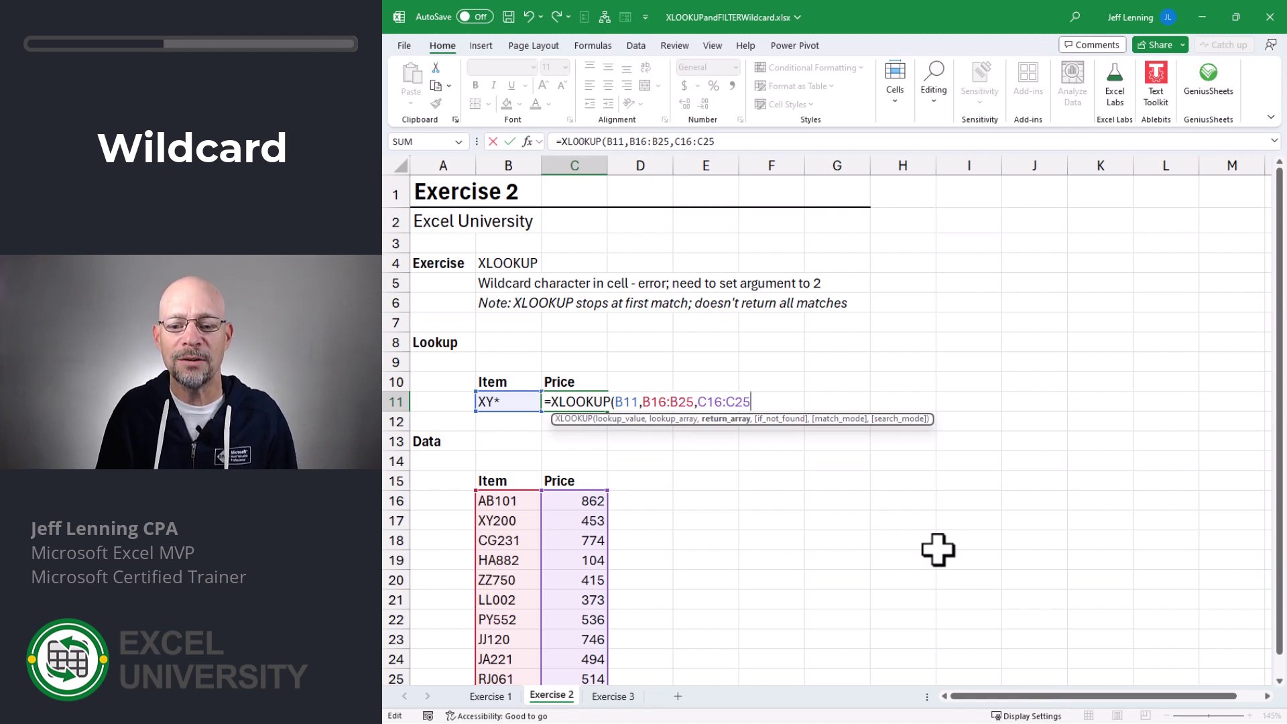
Make C11 =XLOOKUP(B11,B16:B25,C16:C25,,2) with wildcard match mode, returning 453 for XY*.
{"action": "type", "text": ",,"}
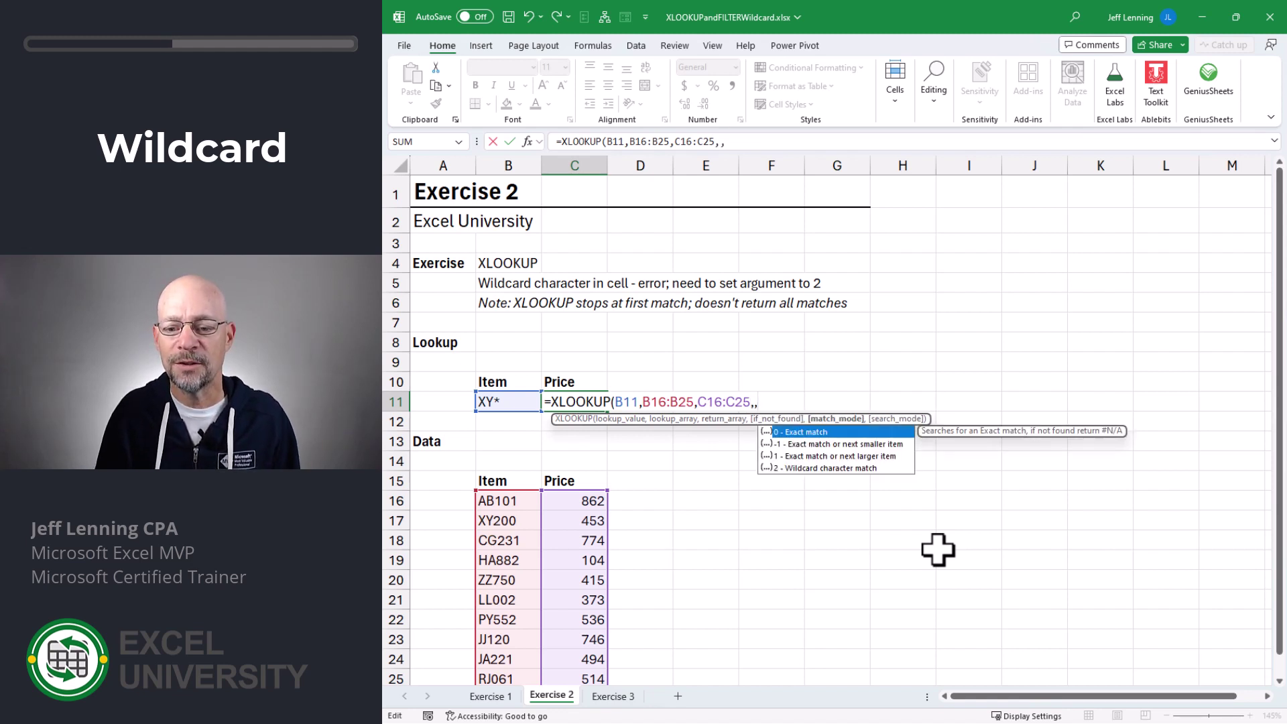
{"action": "key", "text": "Down"}
{"action": "key", "text": "Down"}
{"action": "key", "text": "Down"}
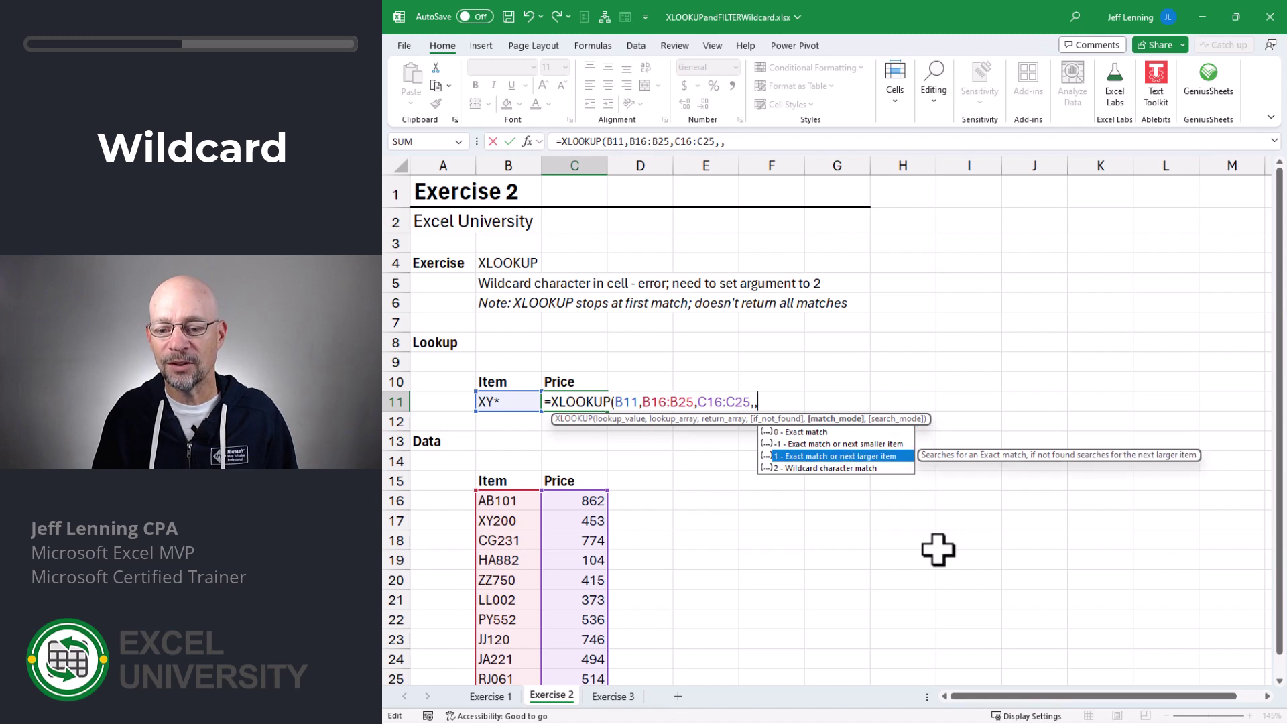
{"action": "key", "text": "Tab"}
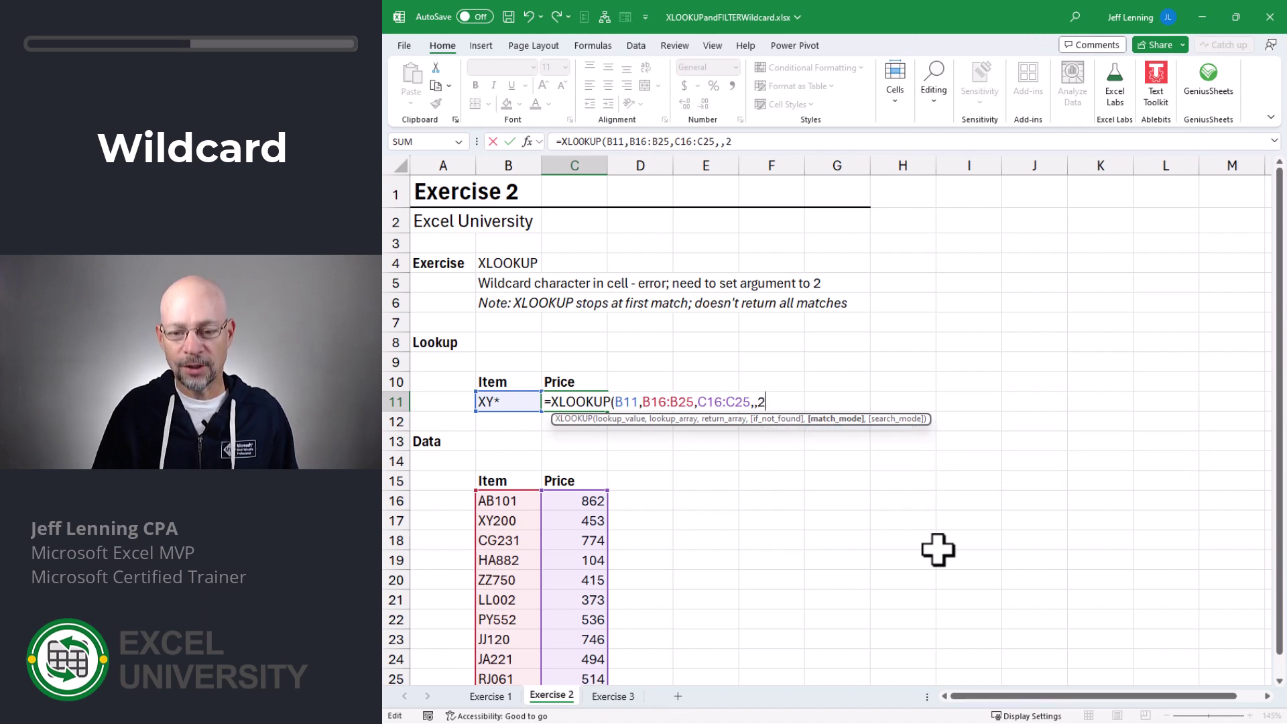
{"action": "type", "text": ")"}
{"action": "key", "text": "Return"}
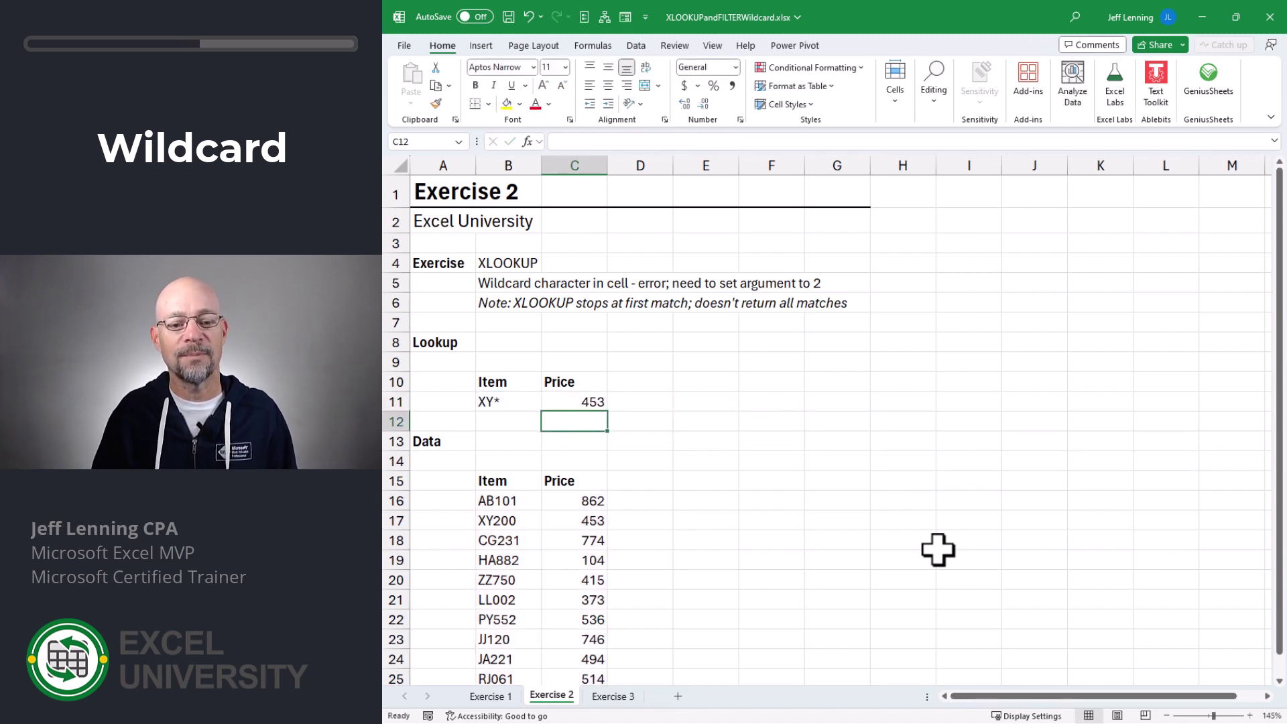
{"action": "key", "text": "Up"}
{"action": "key", "text": "Left"}
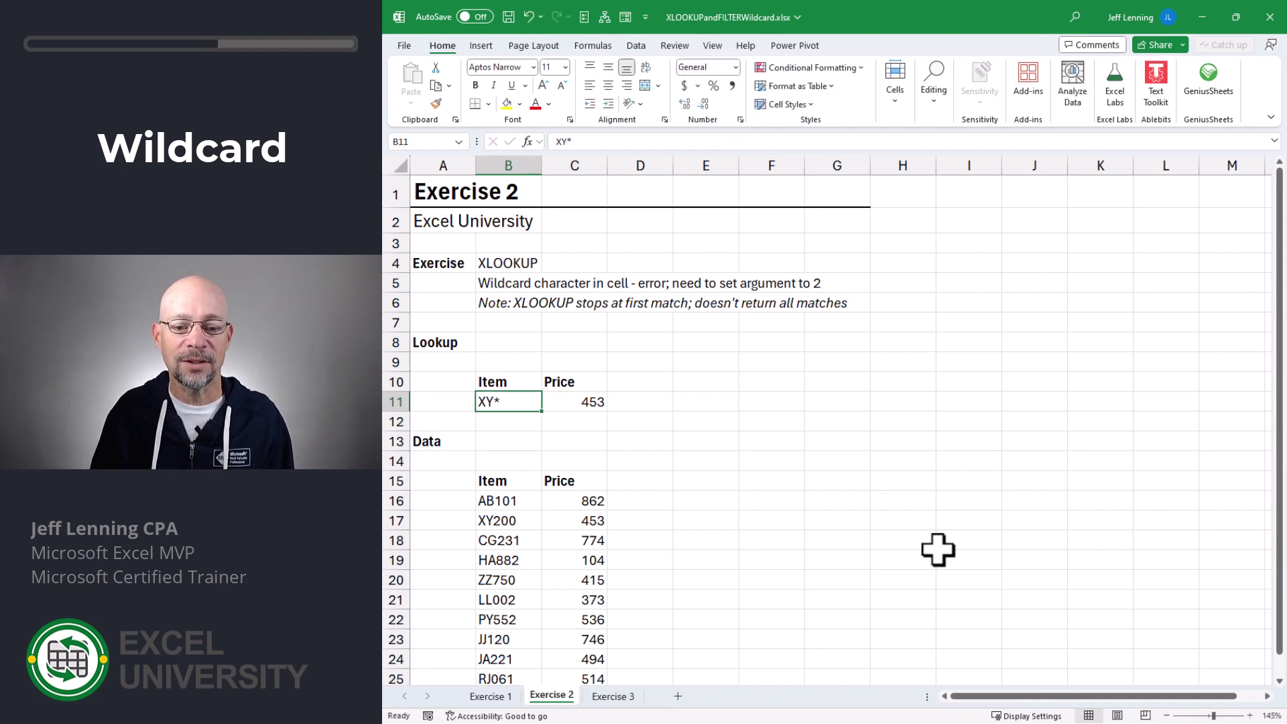
{"action": "key", "text": "Right"}
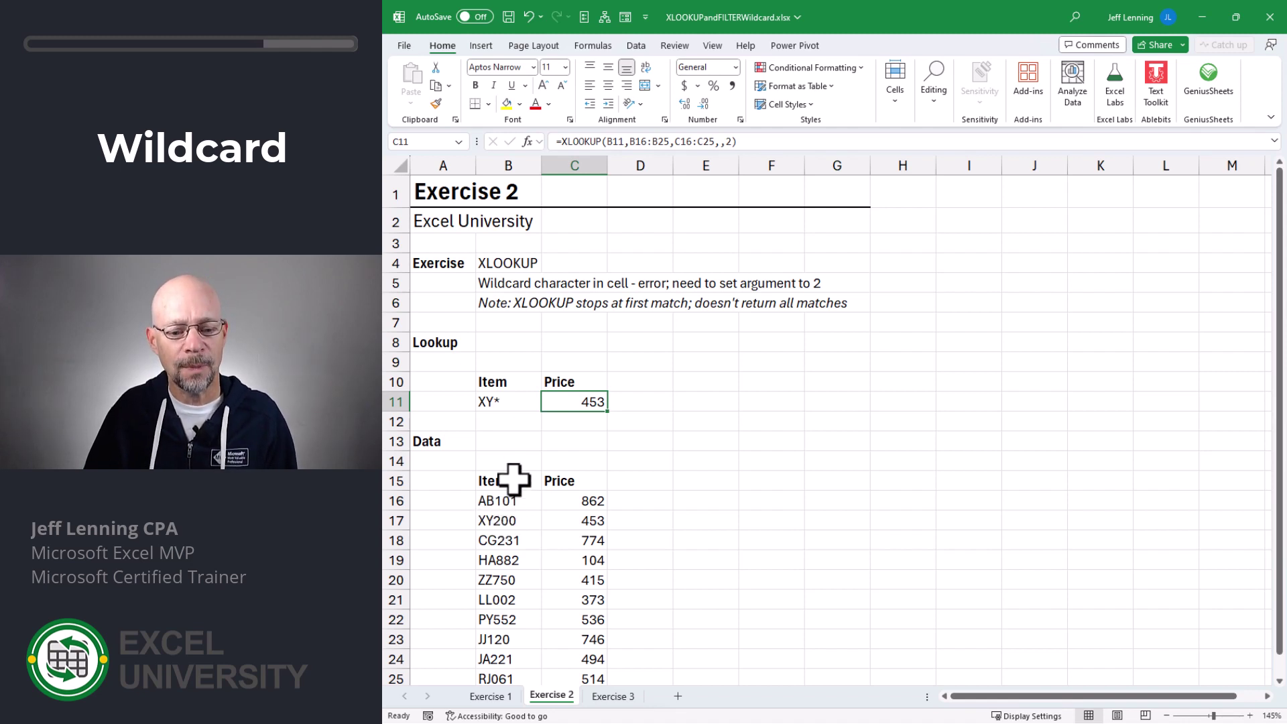
Change B20 from ZZ750 to XY300 and confirm C11 still returns 453.
{"action": "left_click", "coordinate": [496, 577]}
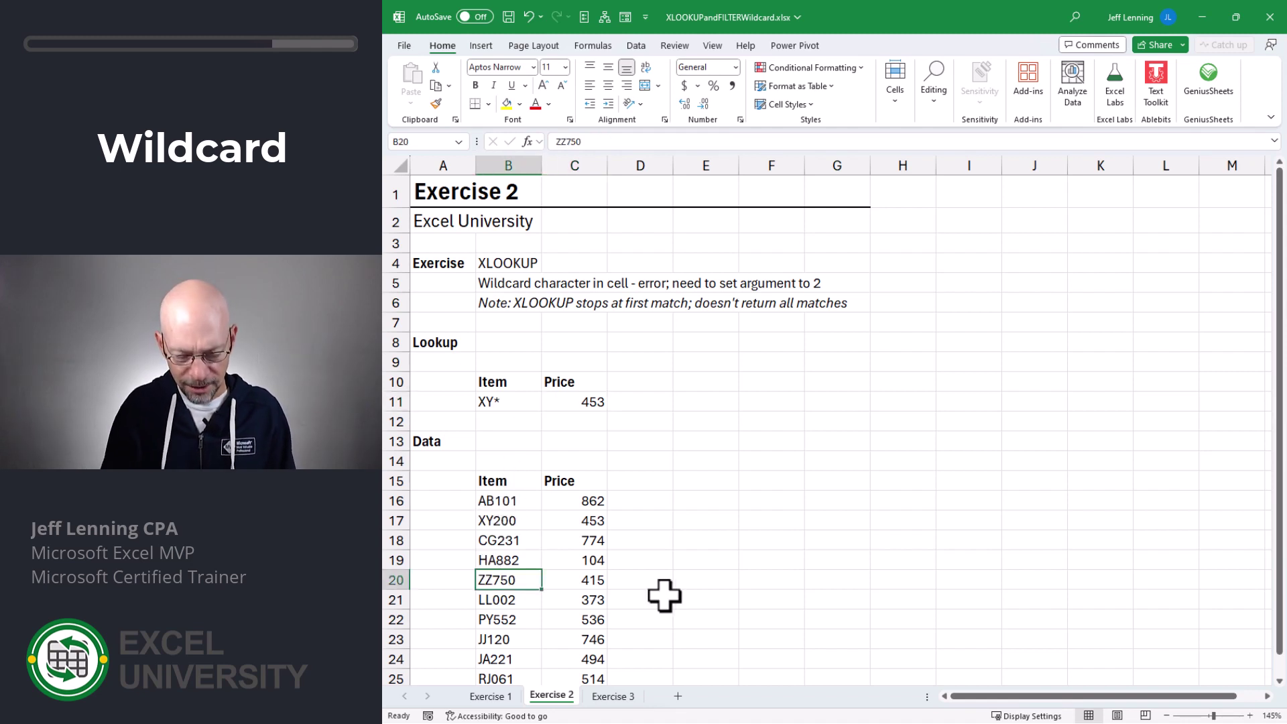
{"action": "type", "text": "XY300"}
{"action": "key", "text": "Return"}
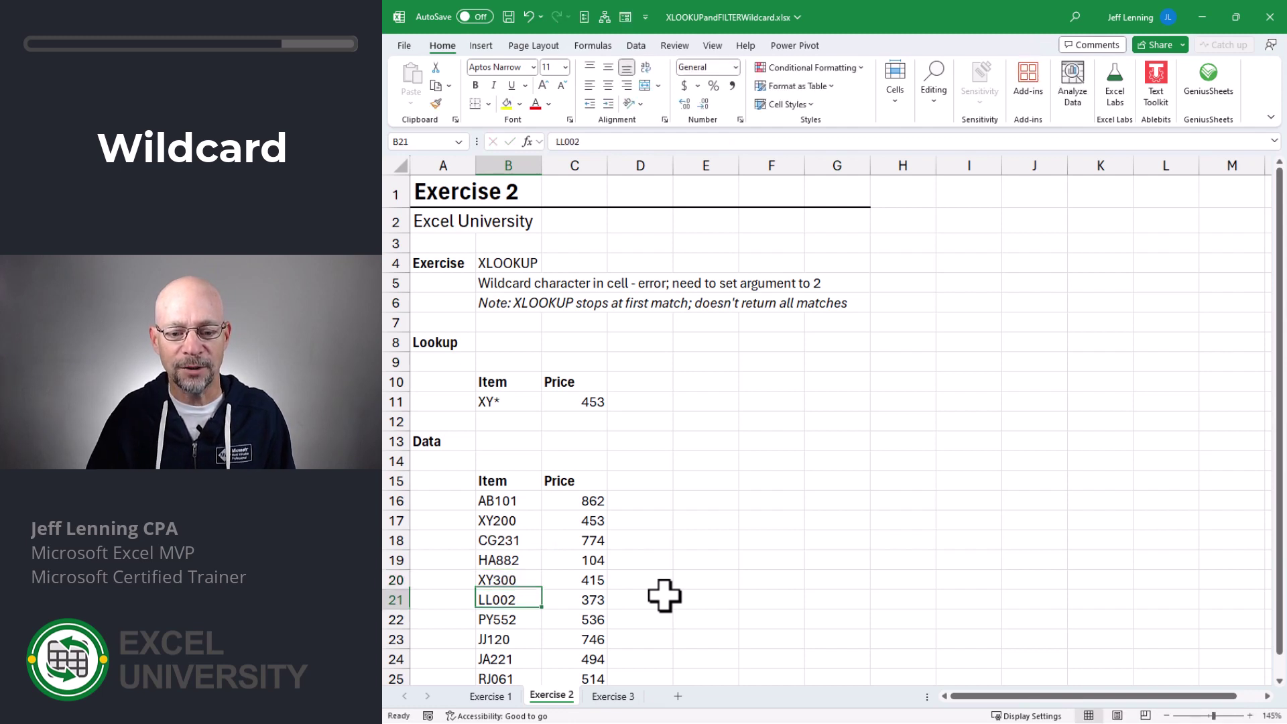
{"action": "left_click", "coordinate": [554, 402]}
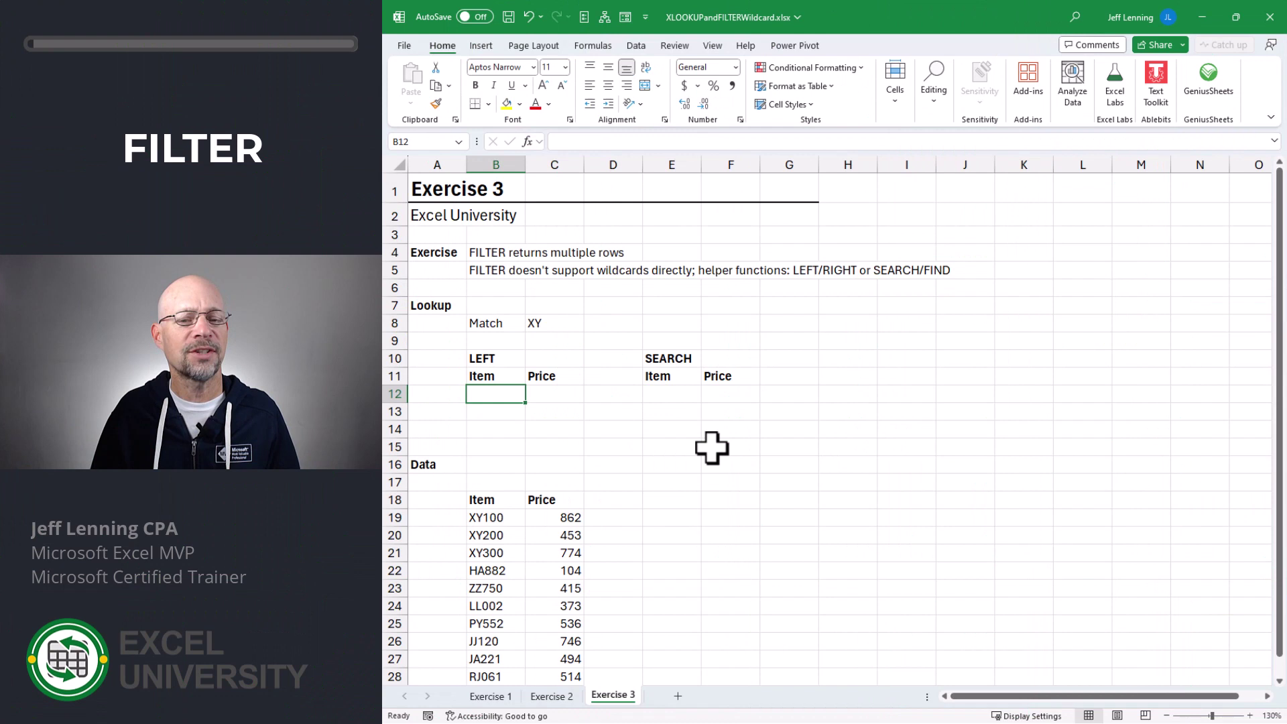
Review the XY criterion in C8 and expected rows B19:C21, then start =FILTER( in B12.
{"action": "left_click", "coordinate": [564, 323]}
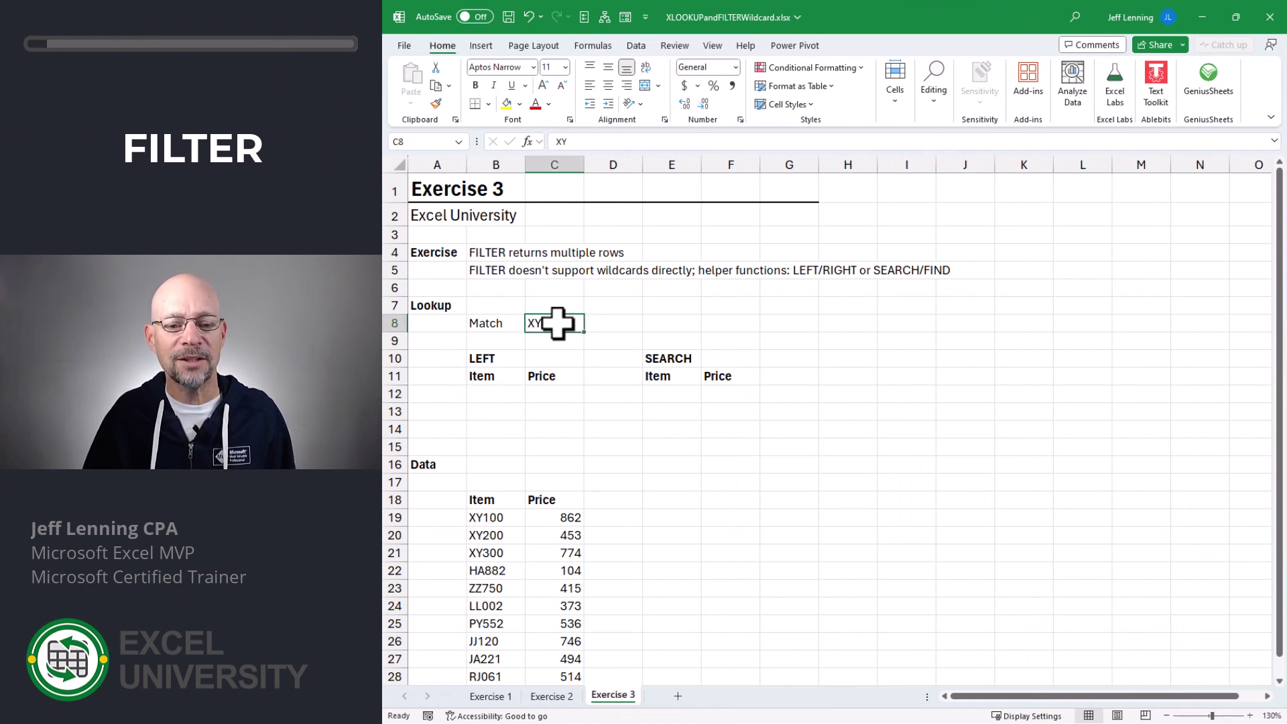
{"action": "left_click_drag", "start_coordinate": [501, 519], "coordinate": [566, 552]}
{"action": "left_click", "coordinate": [502, 393]}
{"action": "type", "text": "=fi"}
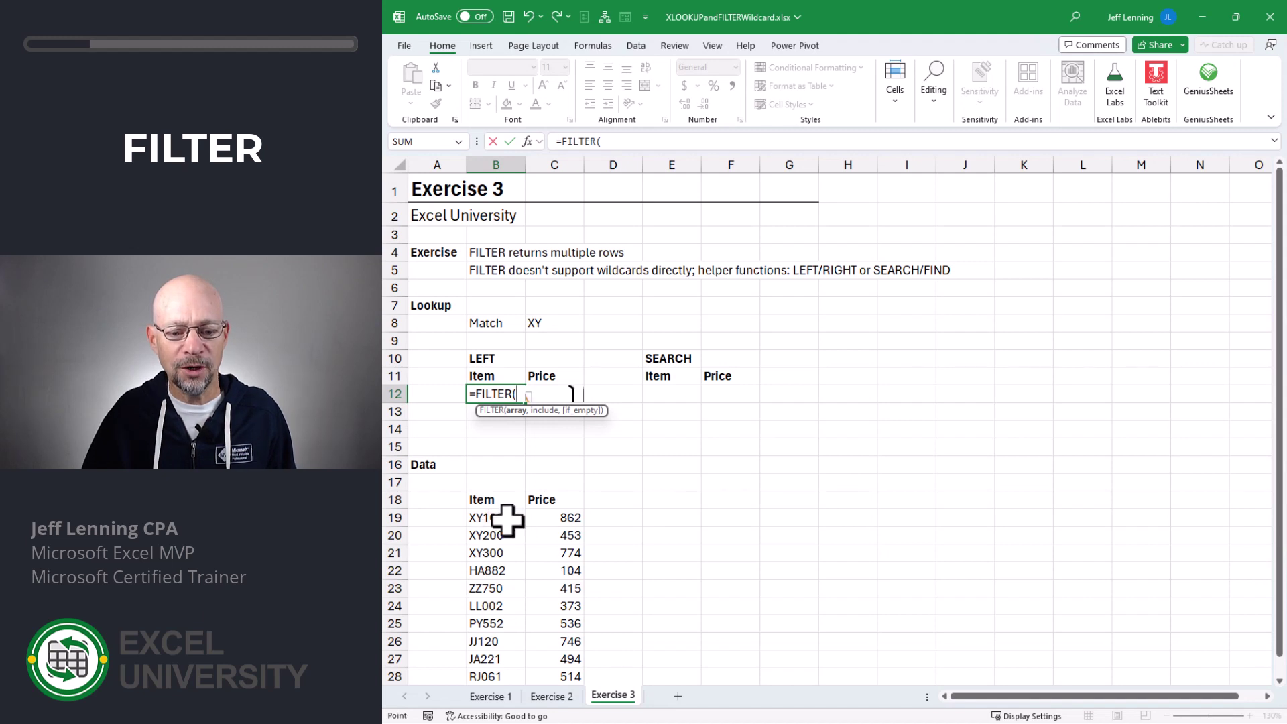
Complete B12 as =FILTER(B19:C28,LEFT(B19:B28,2)=C8), spilling XY100–XY300 with their prices.
{"action": "left_click_drag", "start_coordinate": [499, 520], "coordinate": [570, 677]}
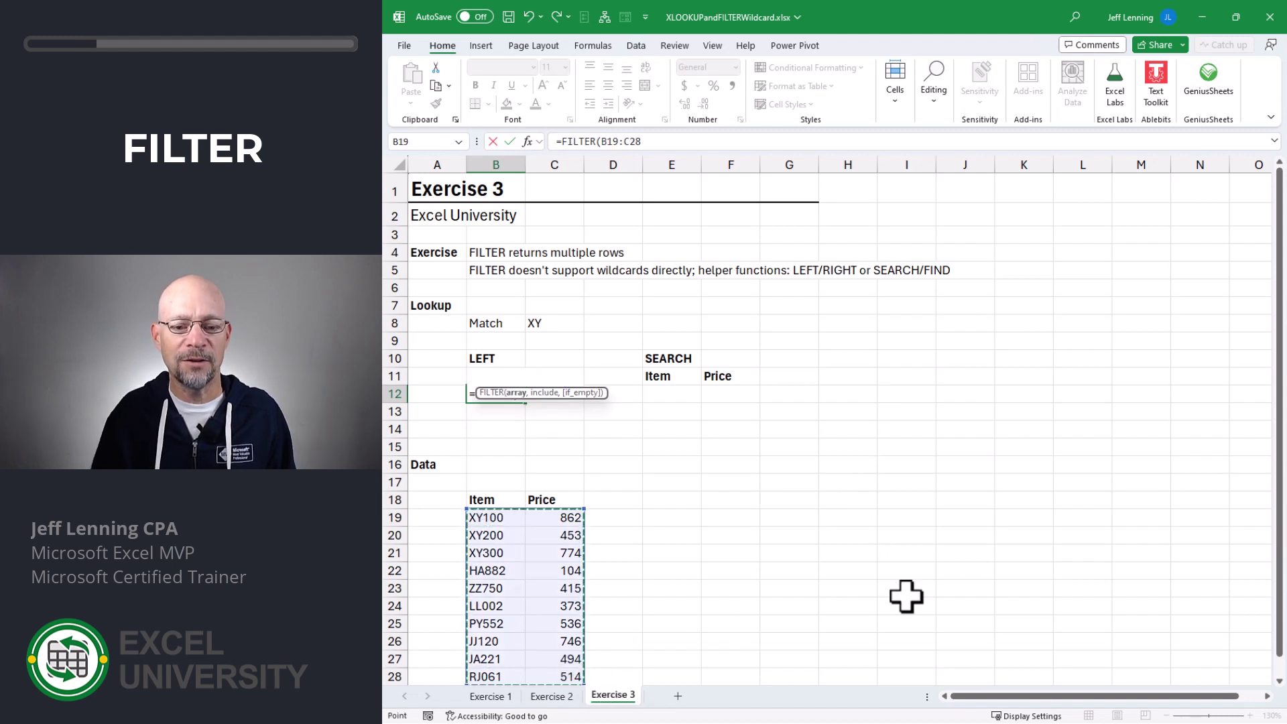
{"action": "type", "text": ","}
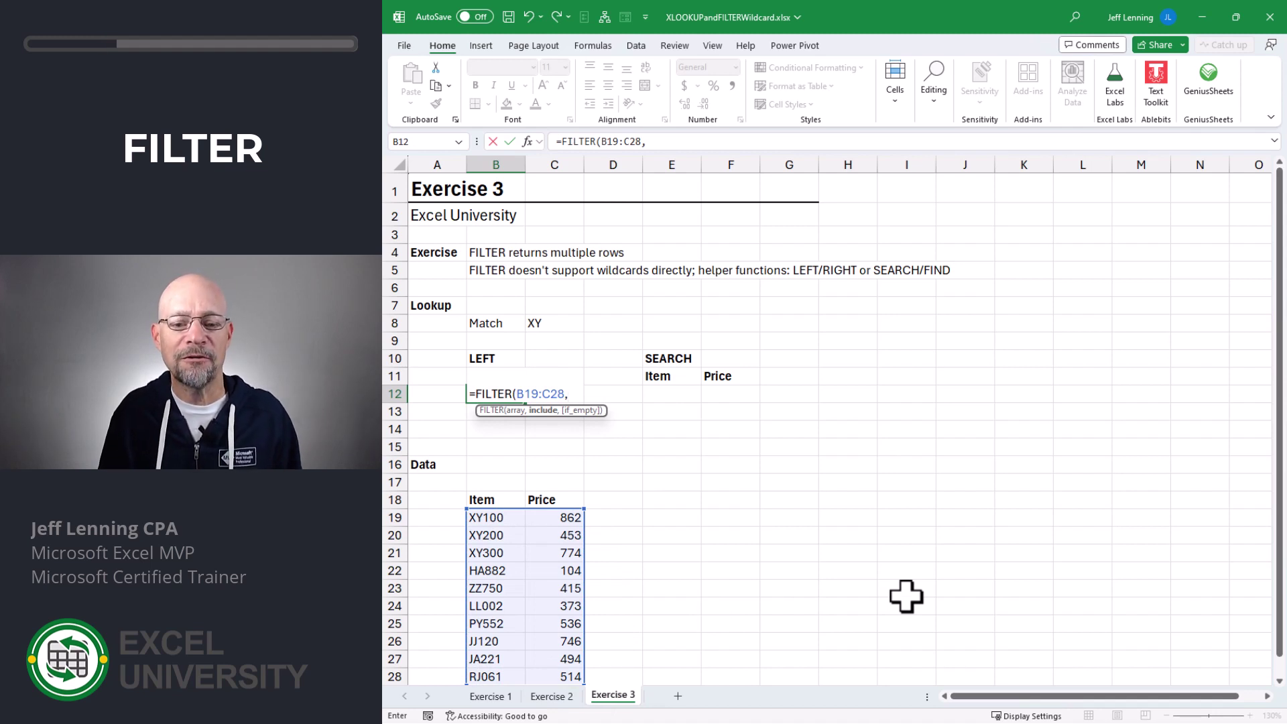
{"action": "type", "text": "LEFT("}
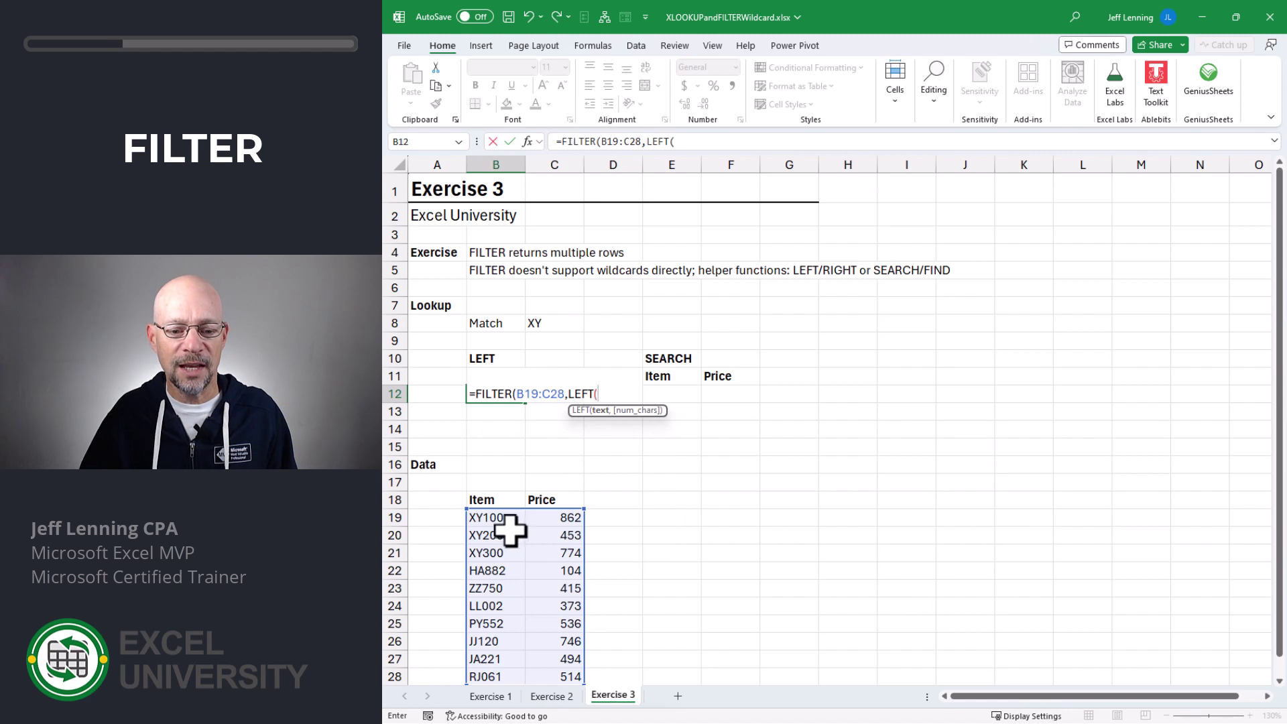
{"action": "left_click_drag", "start_coordinate": [508, 523], "coordinate": [504, 677]}
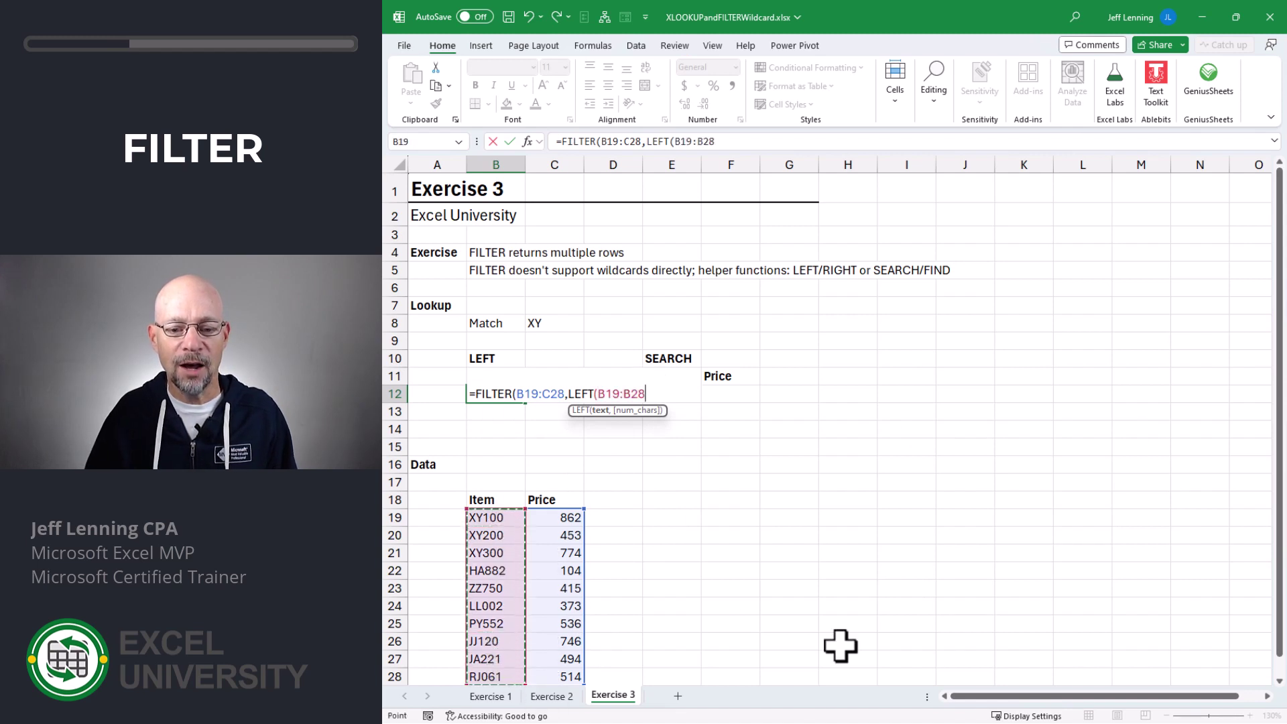
{"action": "type", "text": ",2"}
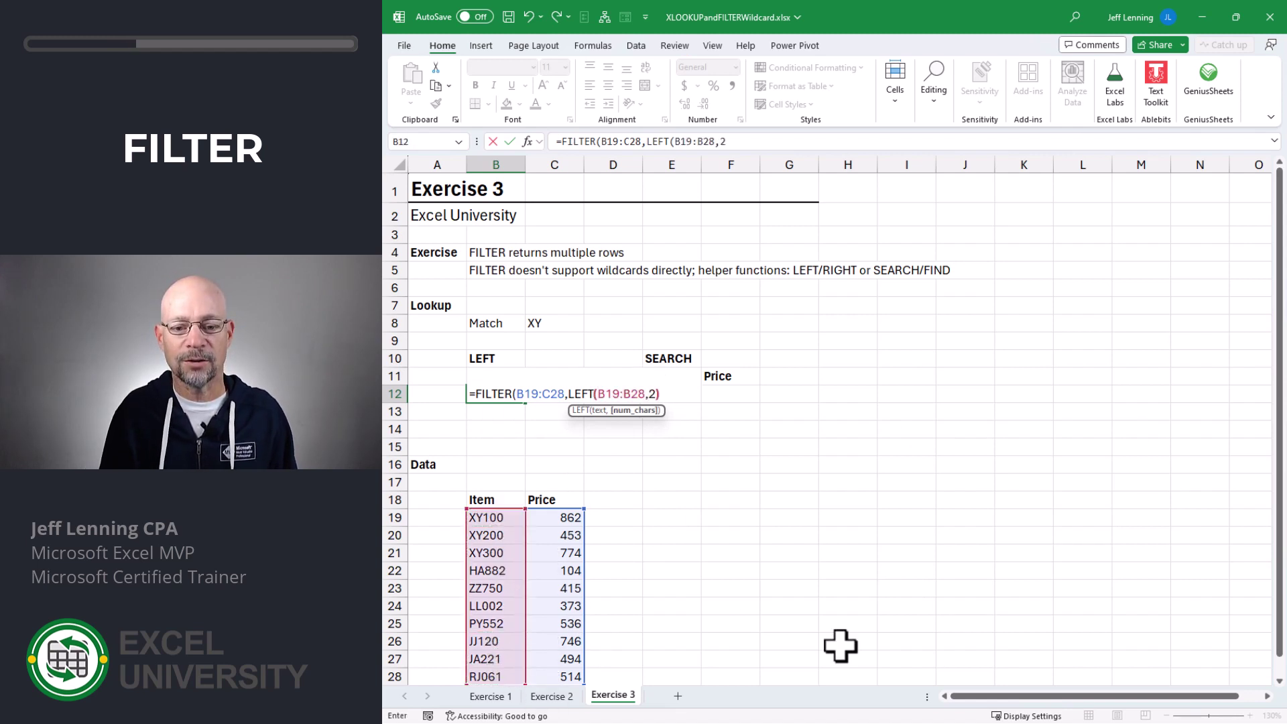
{"action": "type", "text": ")"}
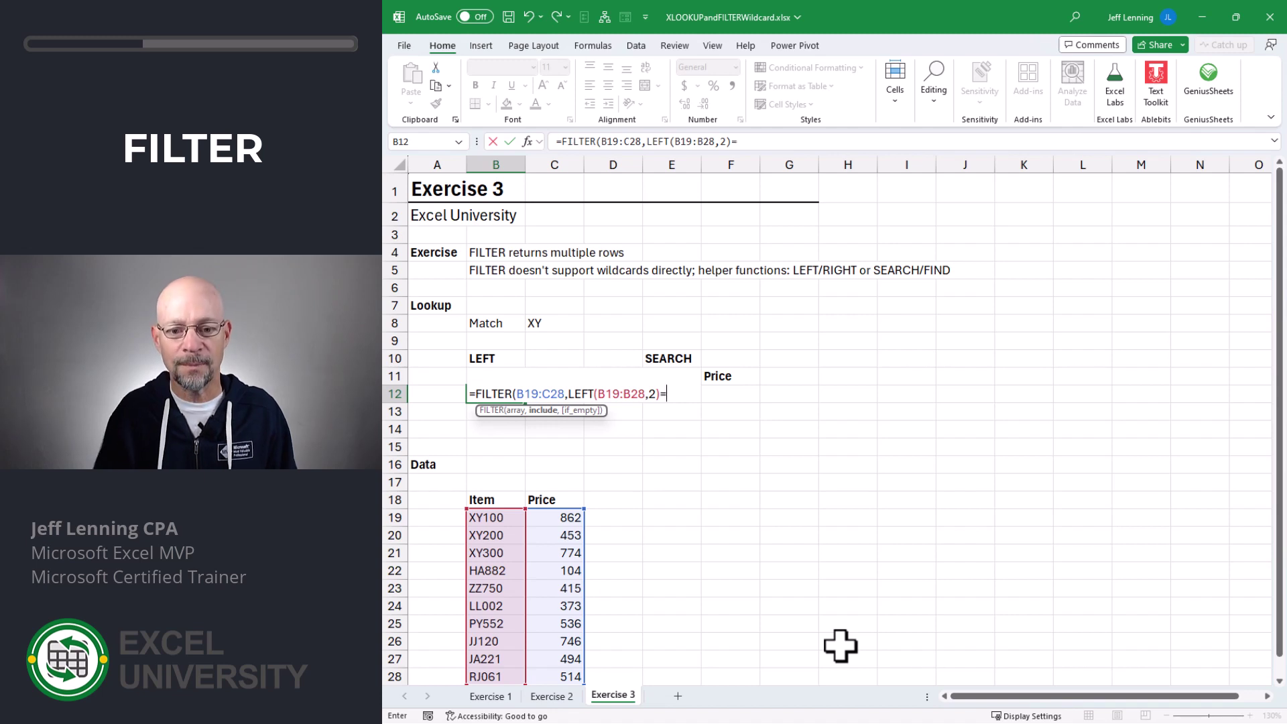
{"action": "type", "text": "="}
{"action": "left_click", "coordinate": [540, 322]}
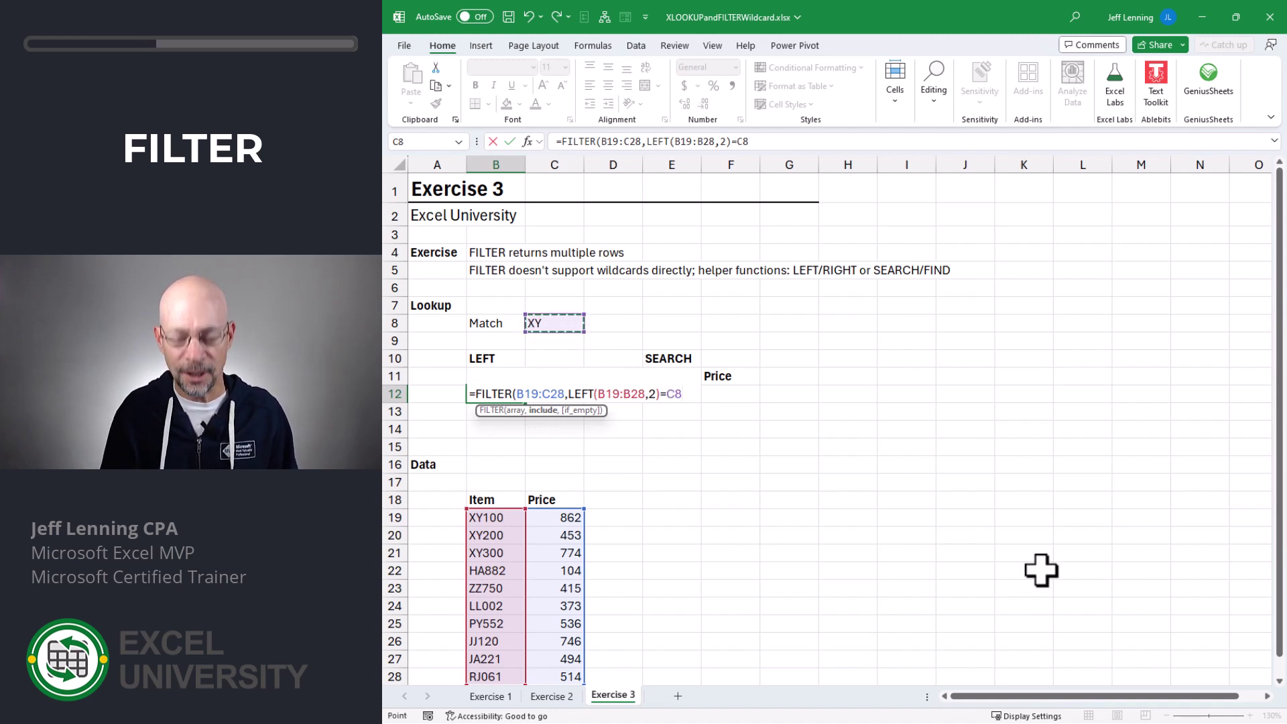
{"action": "type", "text": ")"}
{"action": "key", "text": "Return"}
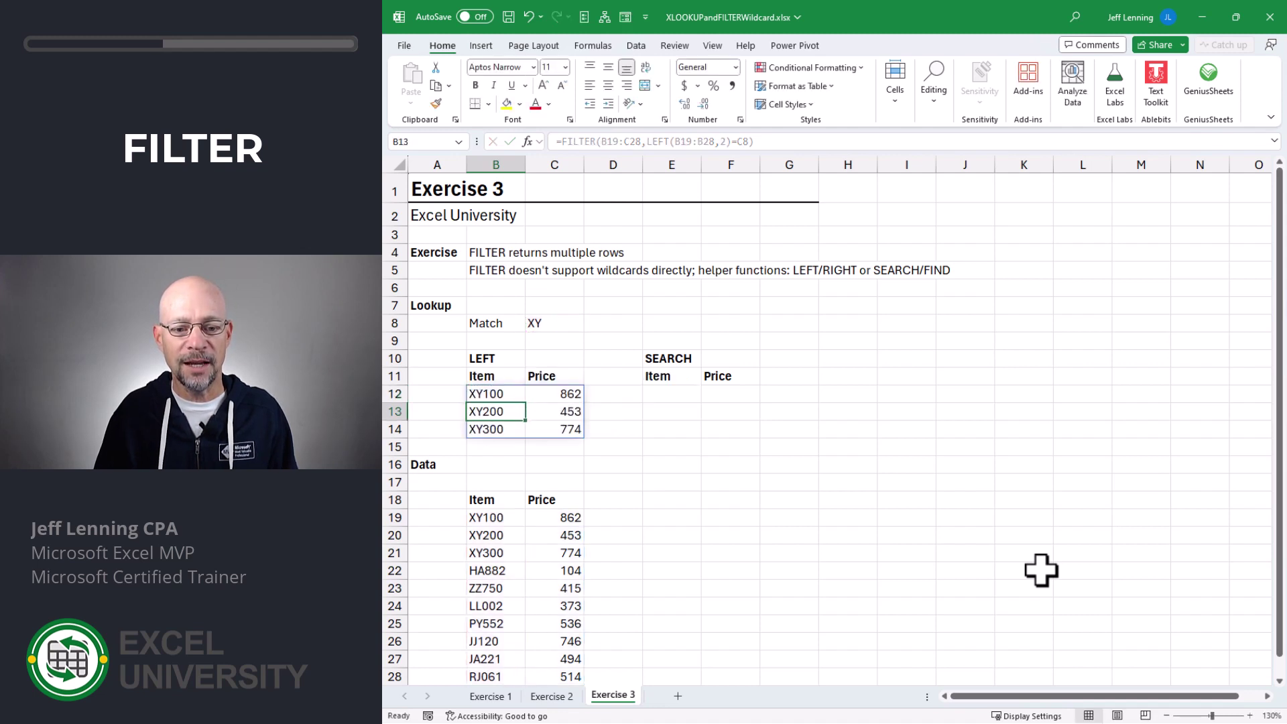
{"action": "key", "text": "Up"}
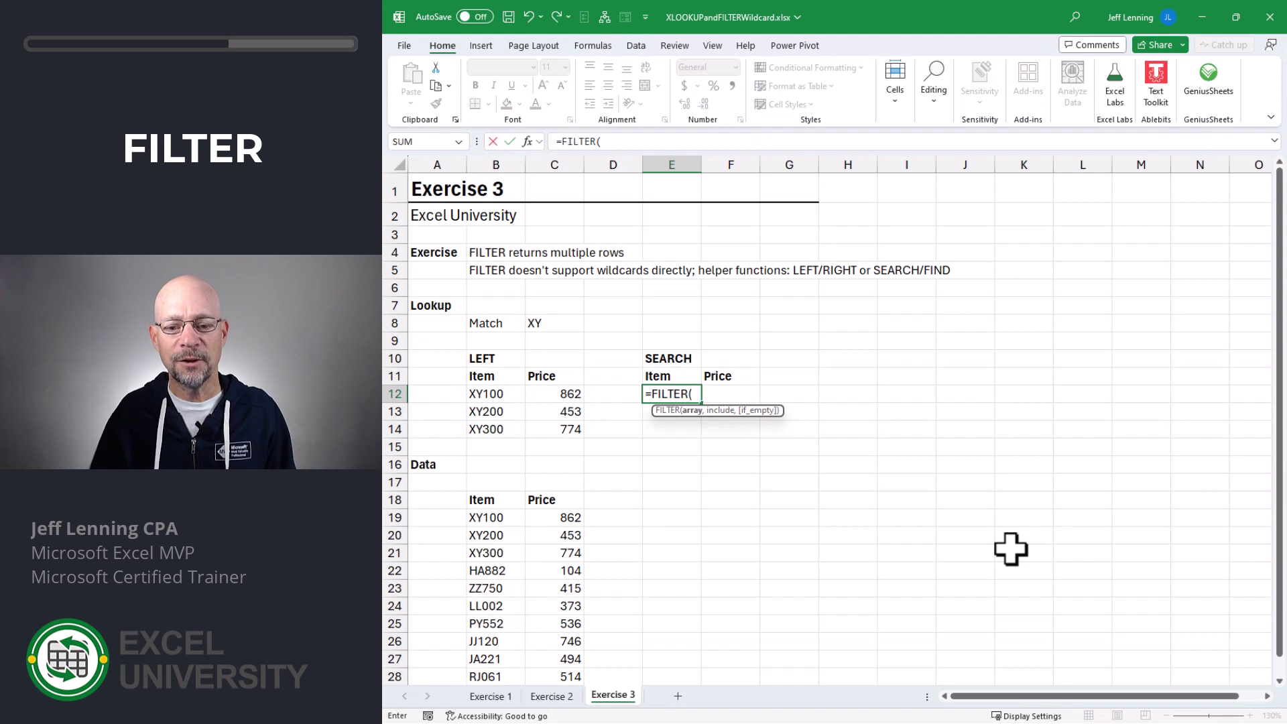
Enter =FILTER(B19:C28,NOT(ISERROR(SEARCH(C8,B19:B28)))) in E12 and review its references.
{"action": "left_click_drag", "start_coordinate": [500, 520], "coordinate": [560, 676]}
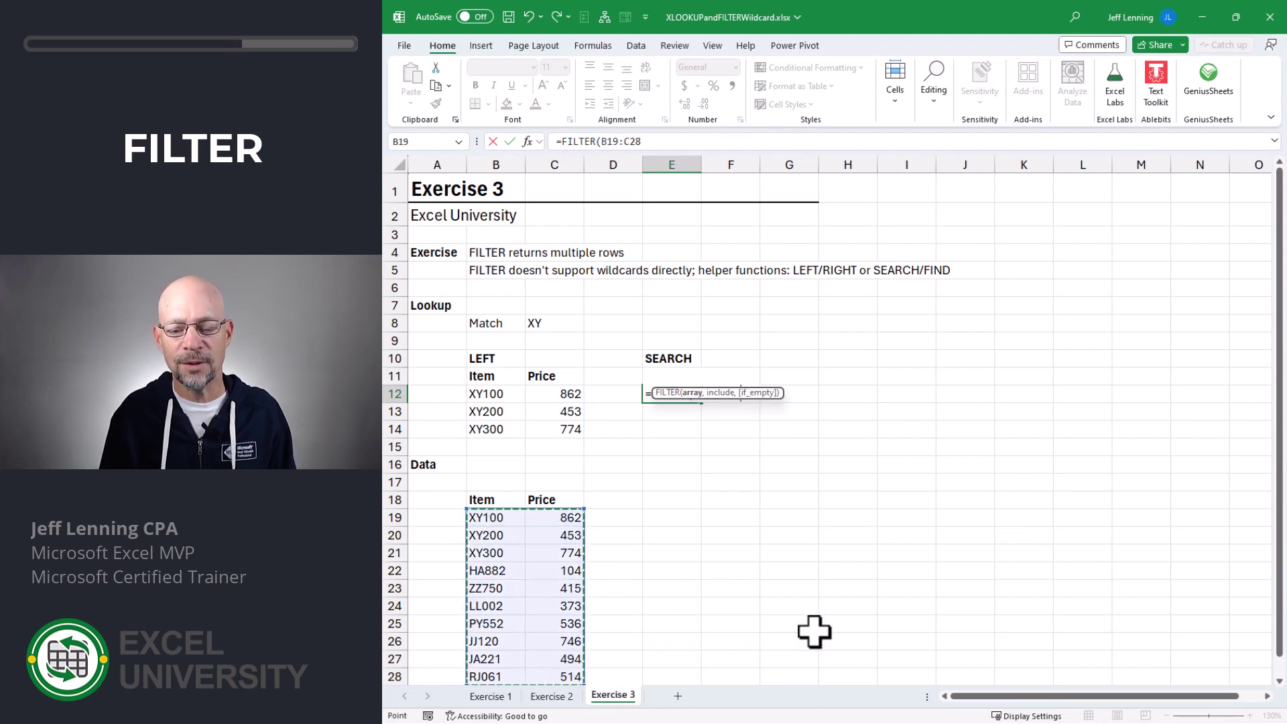
{"action": "type", "text": ","}
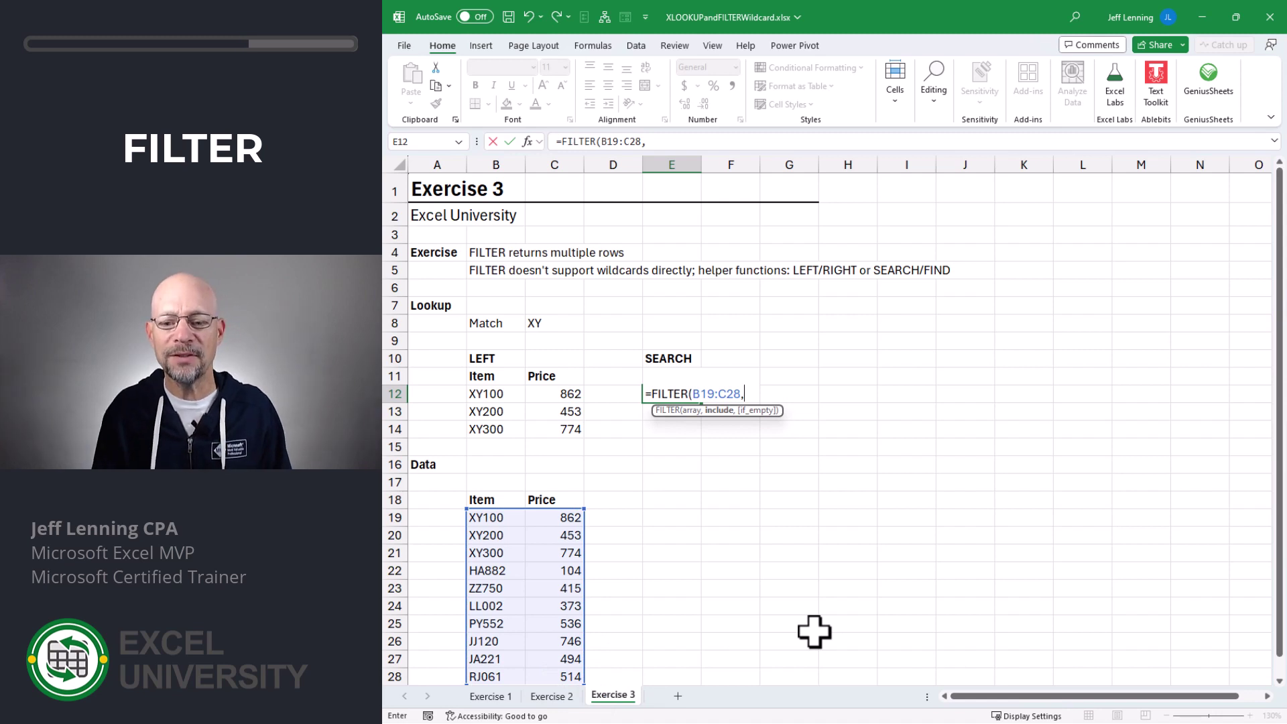
{"action": "type", "text": "not(is"}
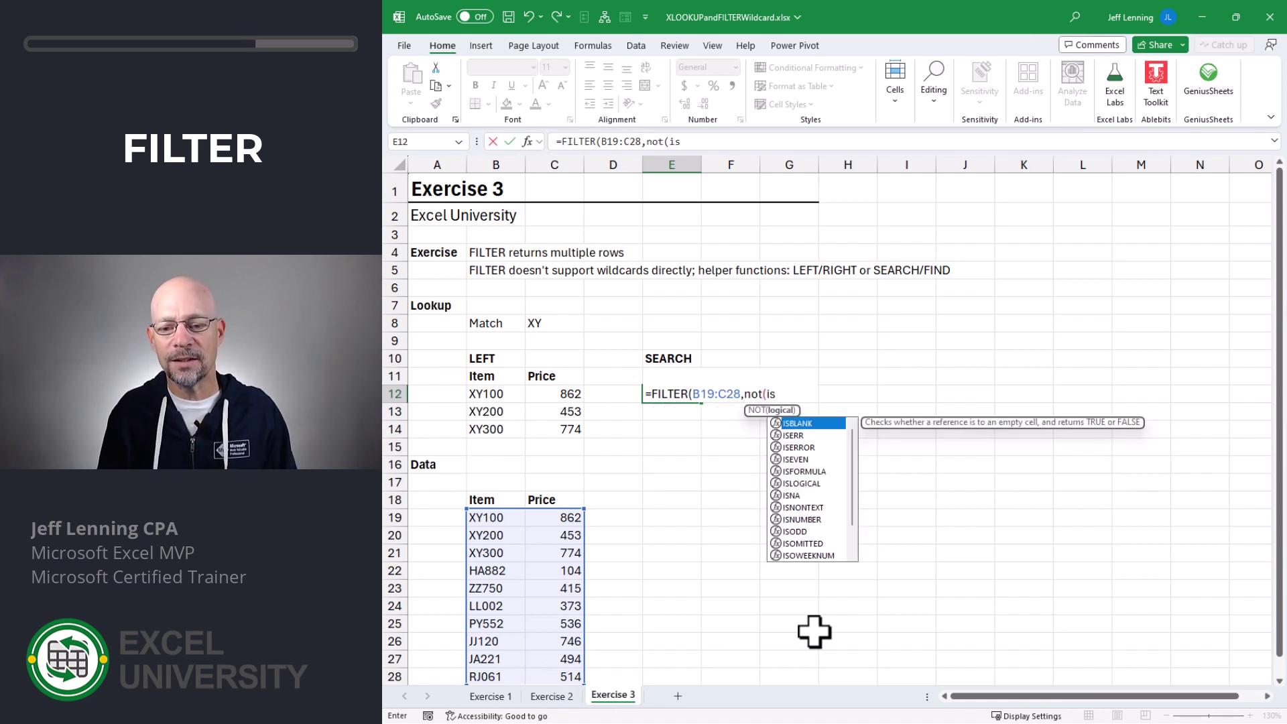
{"action": "type", "text": "error(search(C8,"}
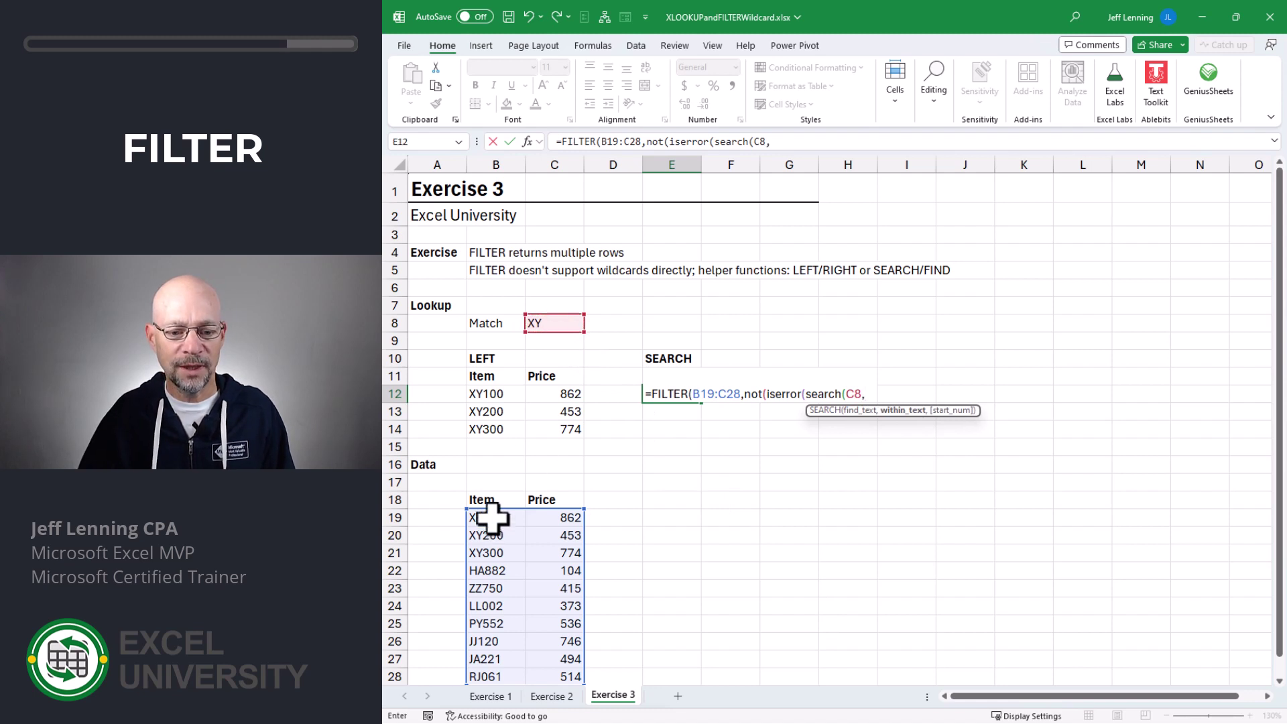
{"action": "left_click_drag", "start_coordinate": [493, 516], "coordinate": [495, 646]}
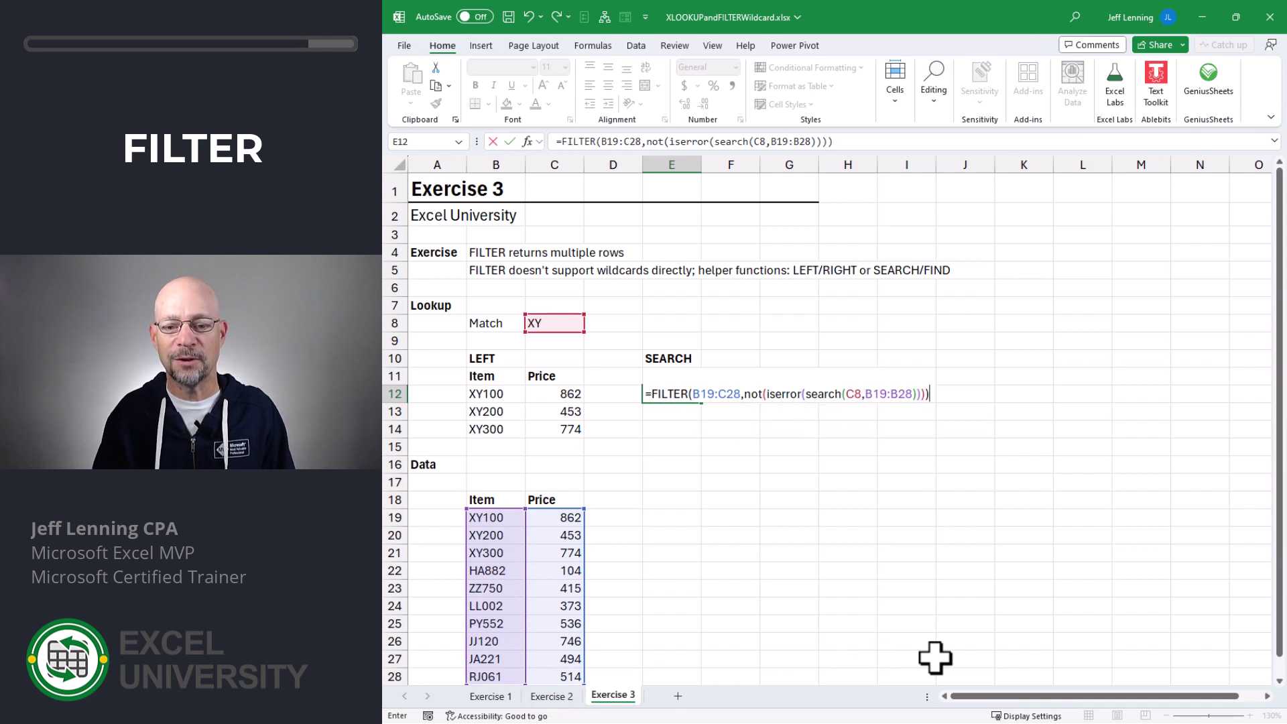
{"action": "key", "text": "Return"}
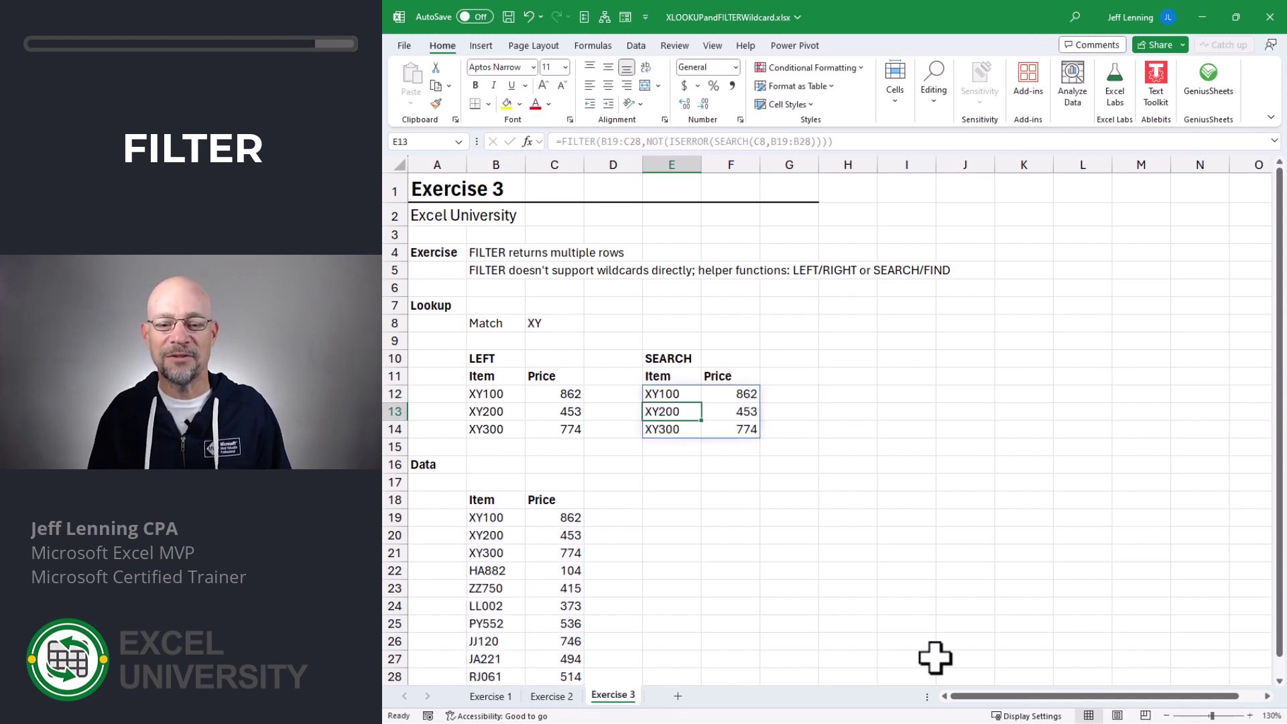
{"action": "key", "text": "Up"}
{"action": "key", "text": "F2"}
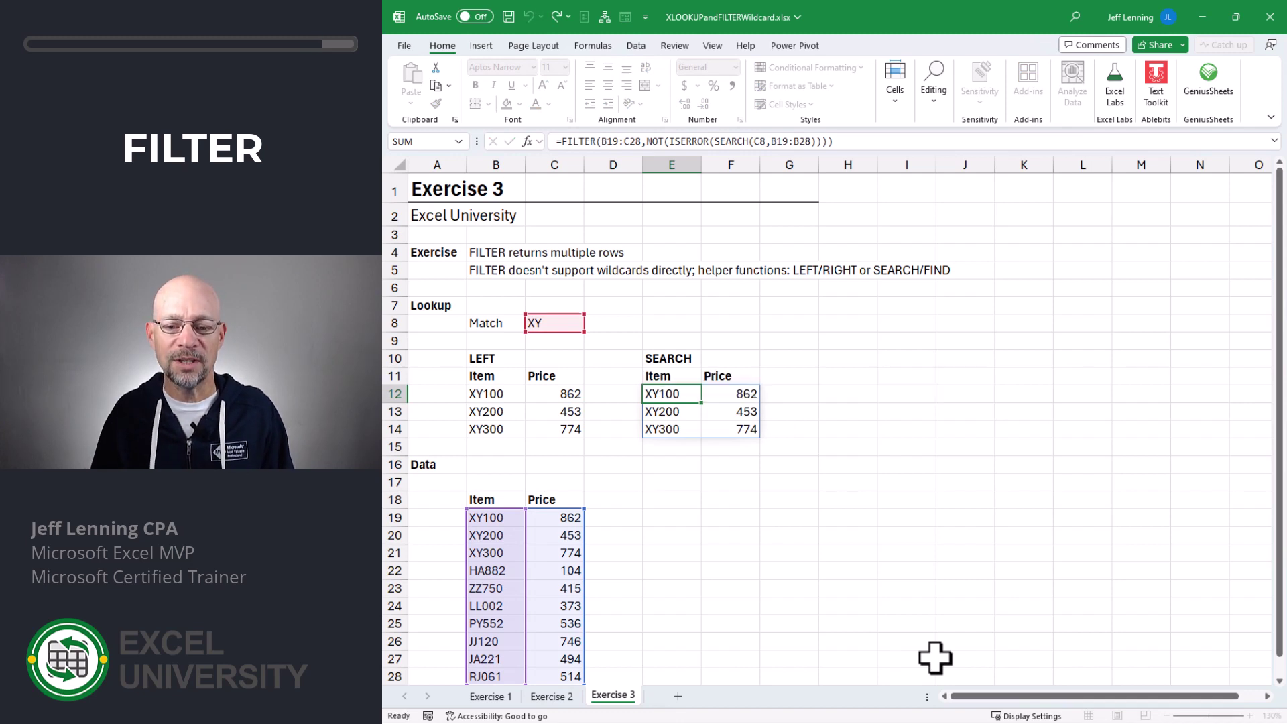
{"action": "key", "text": "Escape"}
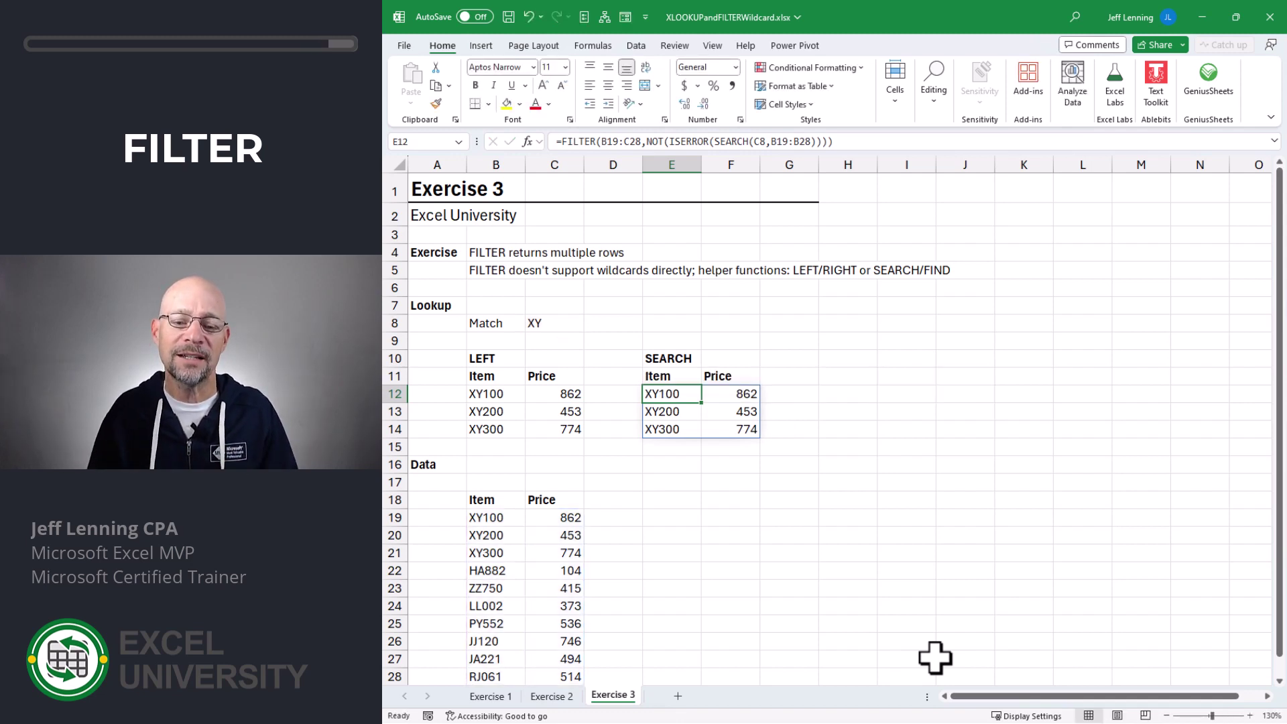